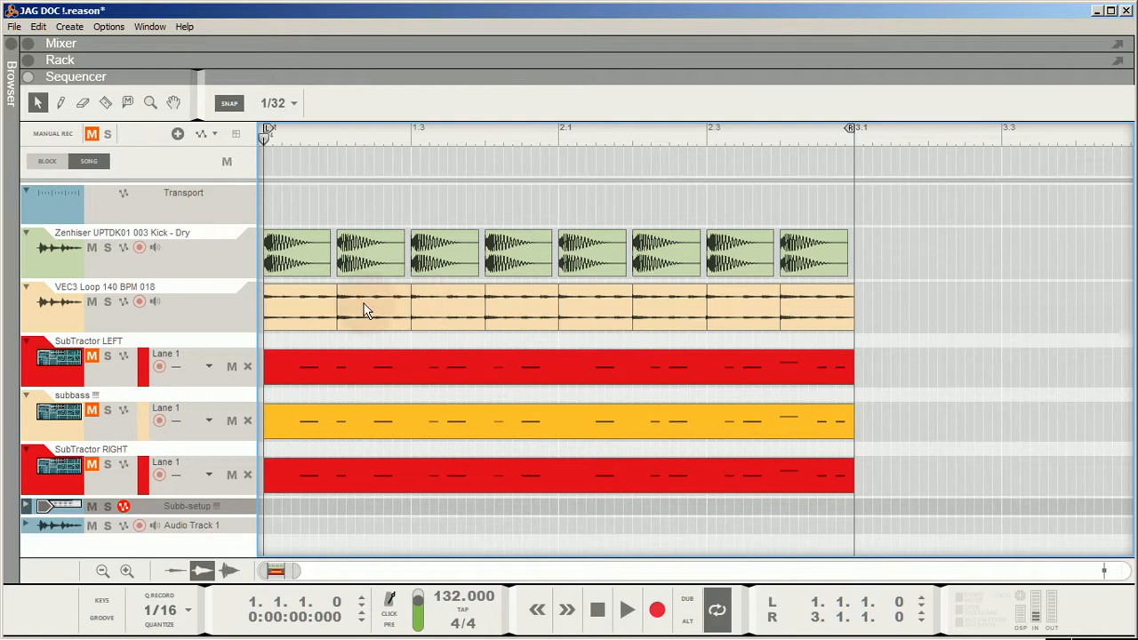
# - Audition the loop section and trim the start of all VEC3 Loop clips by a 1/32 note, starting the first at 1.1.1.120
pyautogui.click(627, 610)
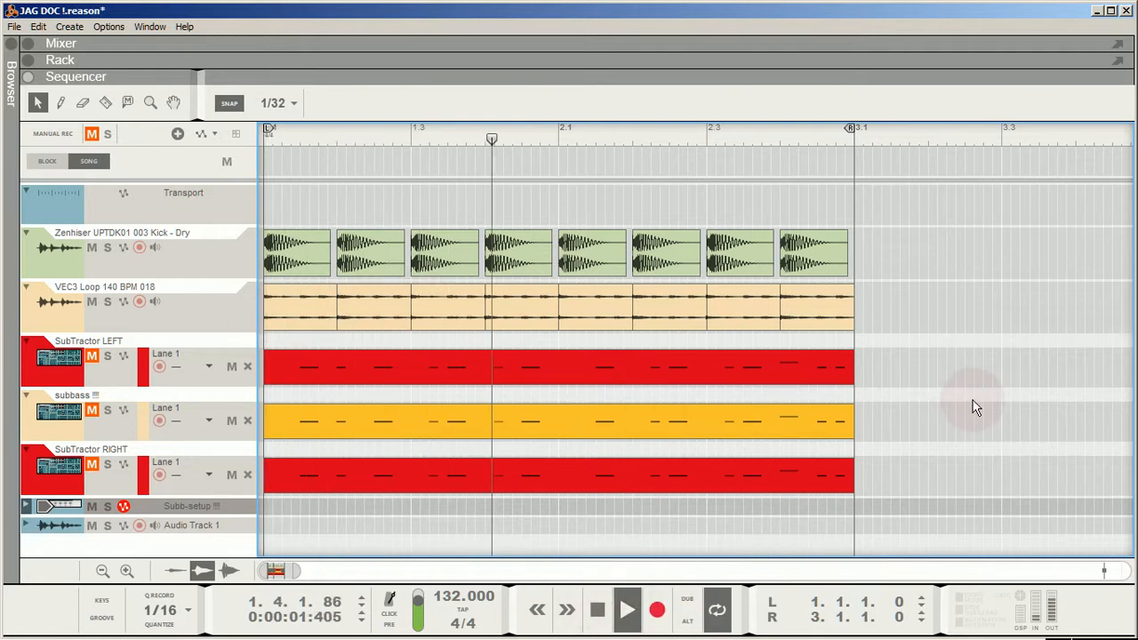
pyautogui.doubleClick(597, 610)
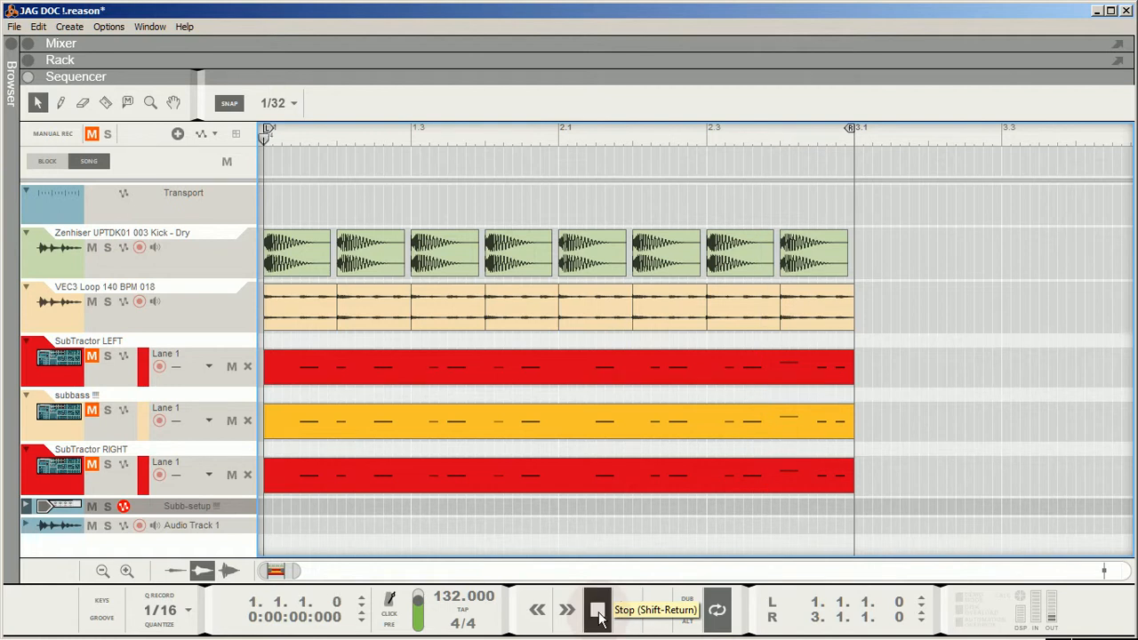
pyautogui.moveTo(861, 311); pyautogui.dragTo(276, 310)
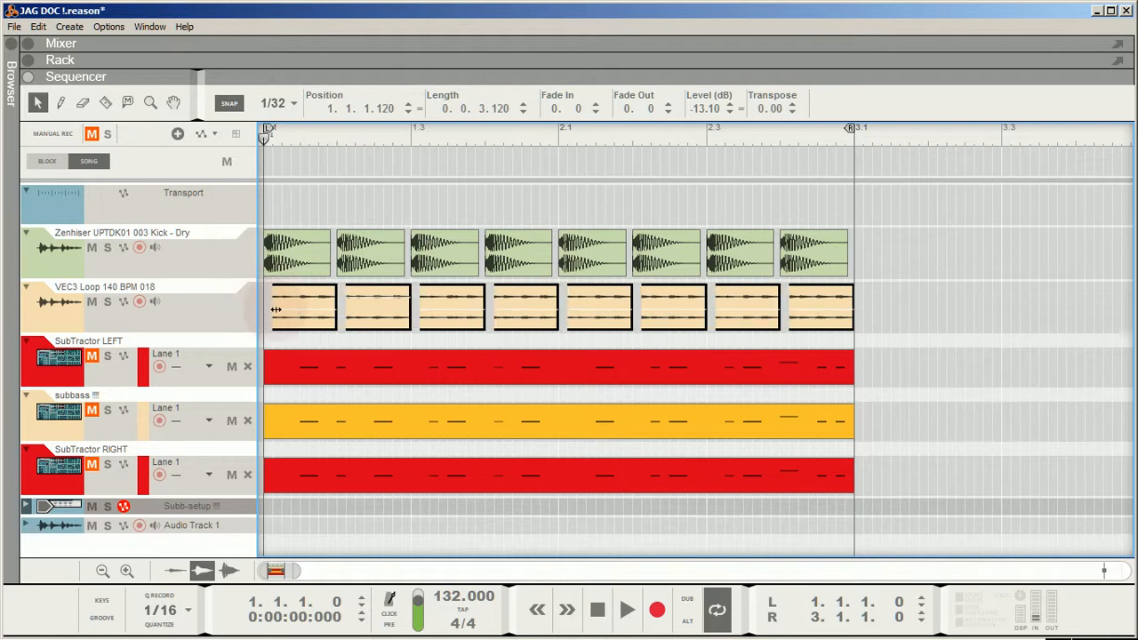
pyautogui.click(934, 318)
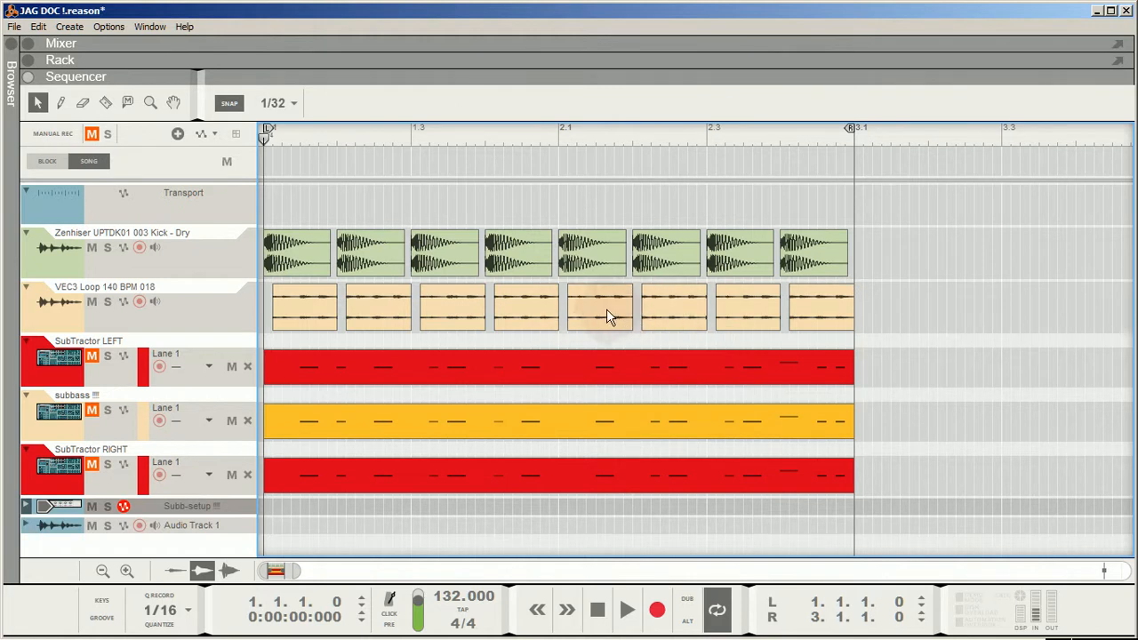
# - Set a fade-in of 25 and a fade-out of 26 on all the VEC3 Loop clips
pyautogui.moveTo(878, 305); pyautogui.dragTo(252, 308)
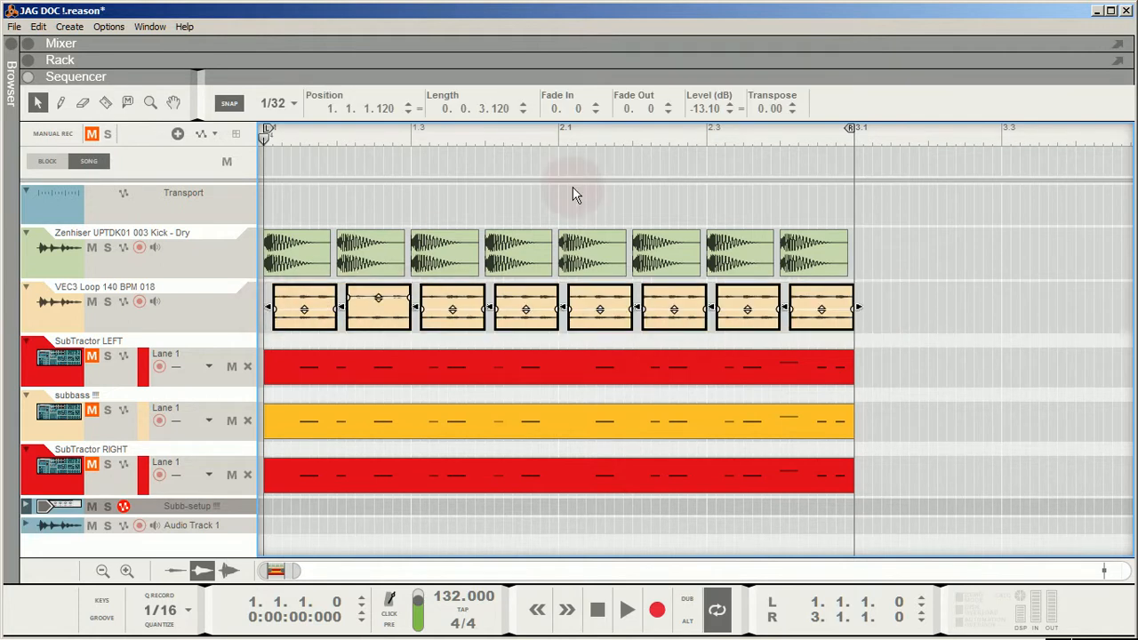
pyautogui.moveTo(579, 111); pyautogui.dragTo(583, 98)
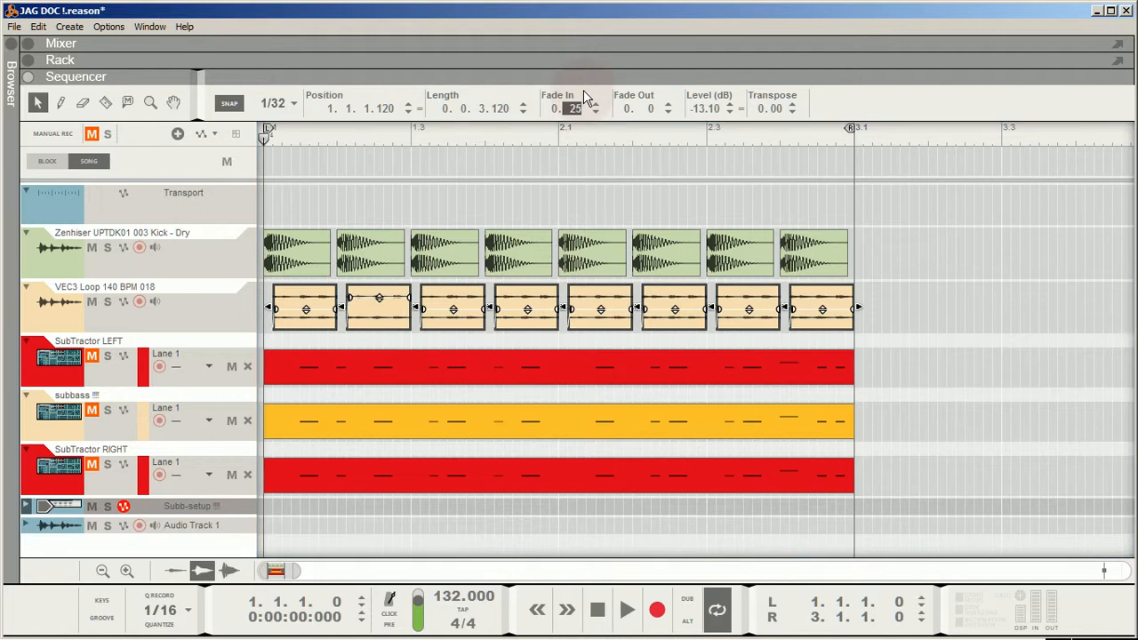
pyautogui.moveTo(646, 109); pyautogui.dragTo(655, 91)
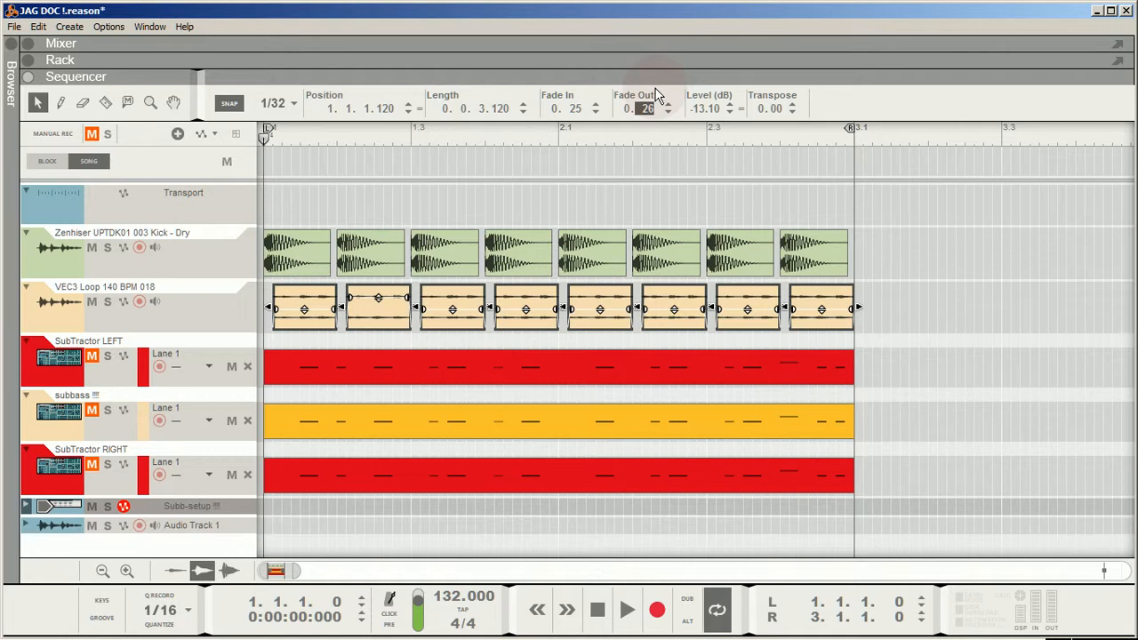
pyautogui.click(961, 234)
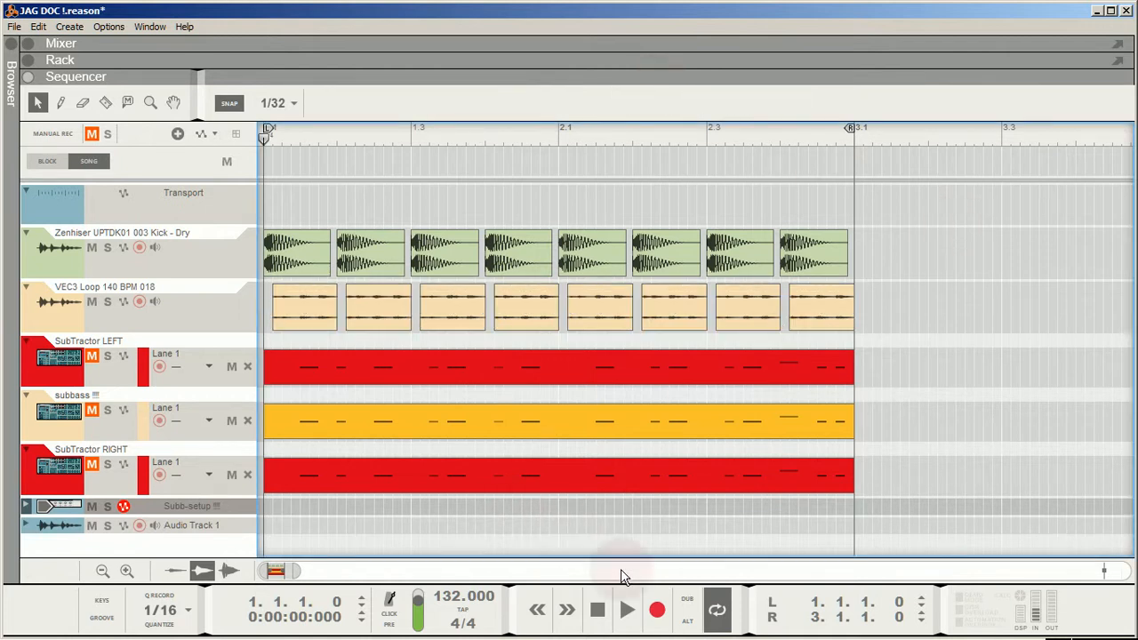
# - Play back the kick with the trimmed and faded loop clips, stopping at the song start
pyautogui.click(627, 610)
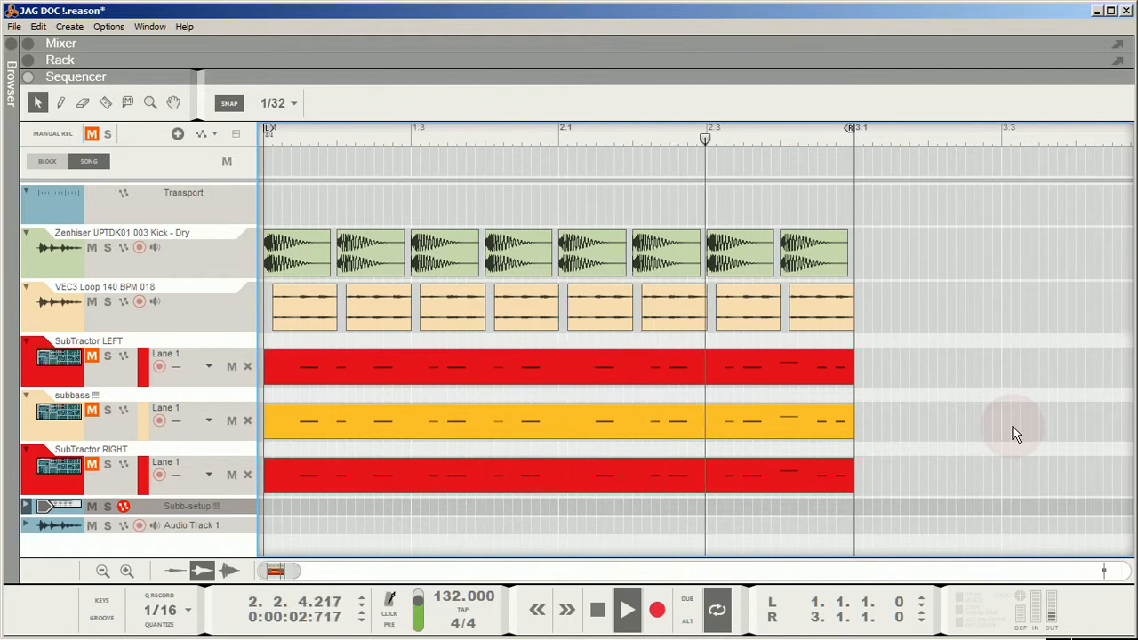
pyautogui.click(598, 614)
pyautogui.click(598, 613)
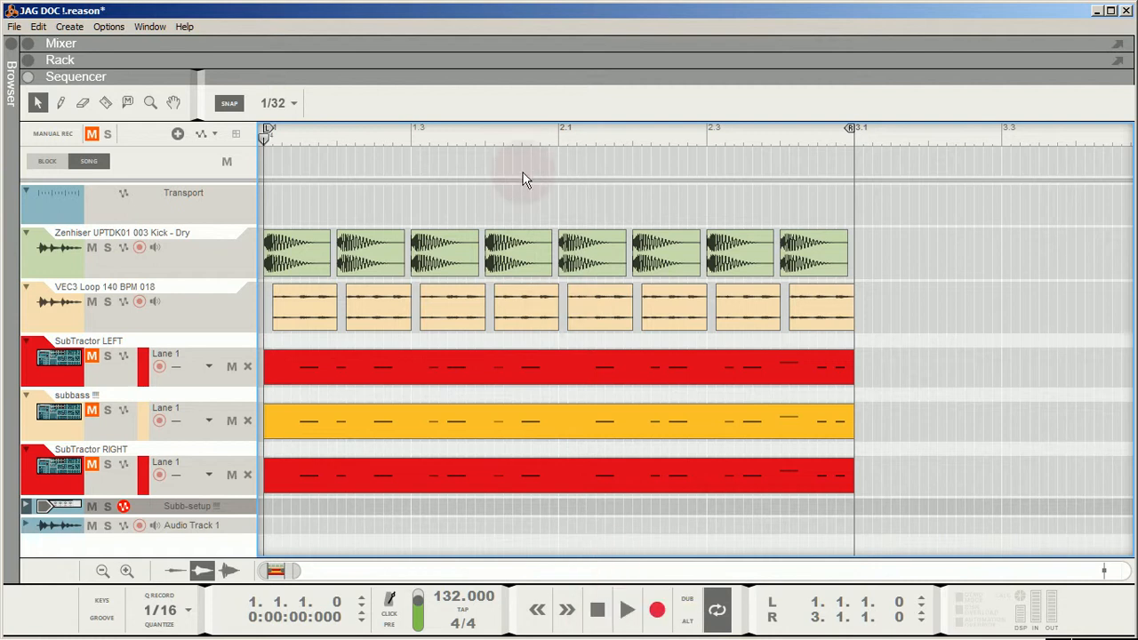
# - Open the rack and examine the kick channel's Maximizer and Equalizer, including Parametric 1 settings, and the loop channel's Maximizer
pyautogui.doubleClick(506, 63)
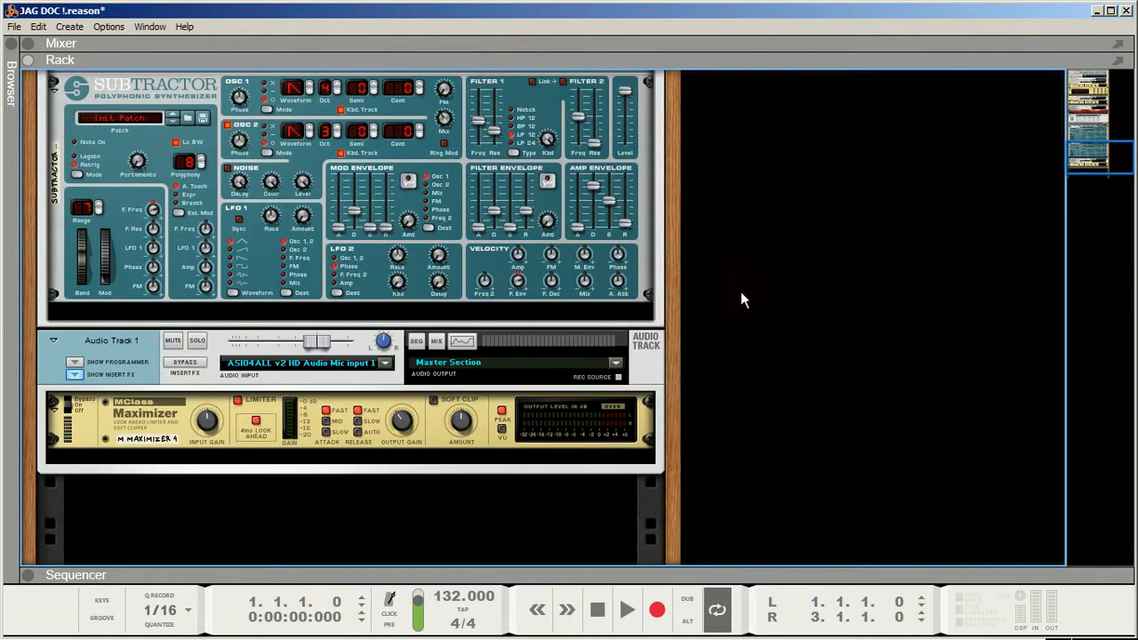
pyautogui.scroll(10, 875, 307)
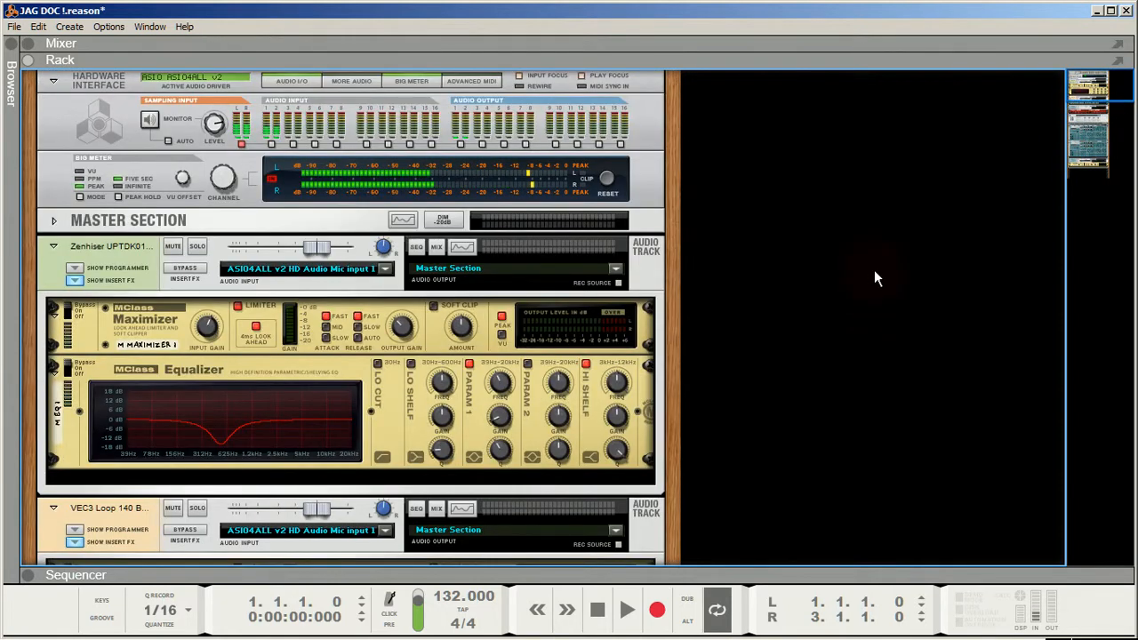
pyautogui.scroll(-3, 875, 278)
pyautogui.scroll(3, 876, 279)
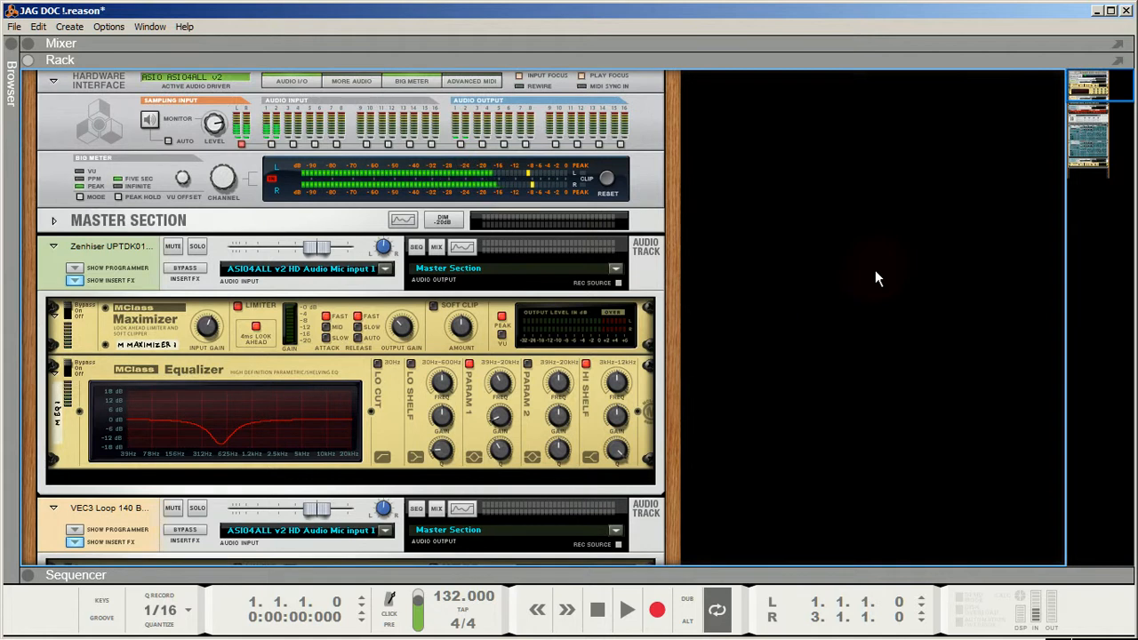
pyautogui.scroll(-1, 875, 279)
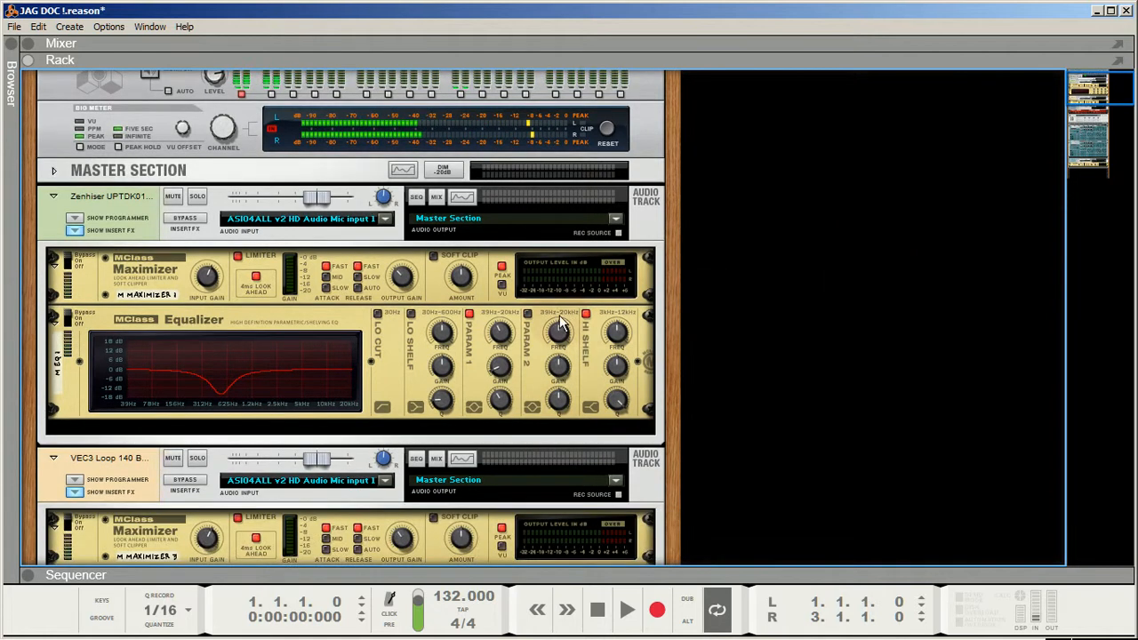
pyautogui.moveTo(500, 333)
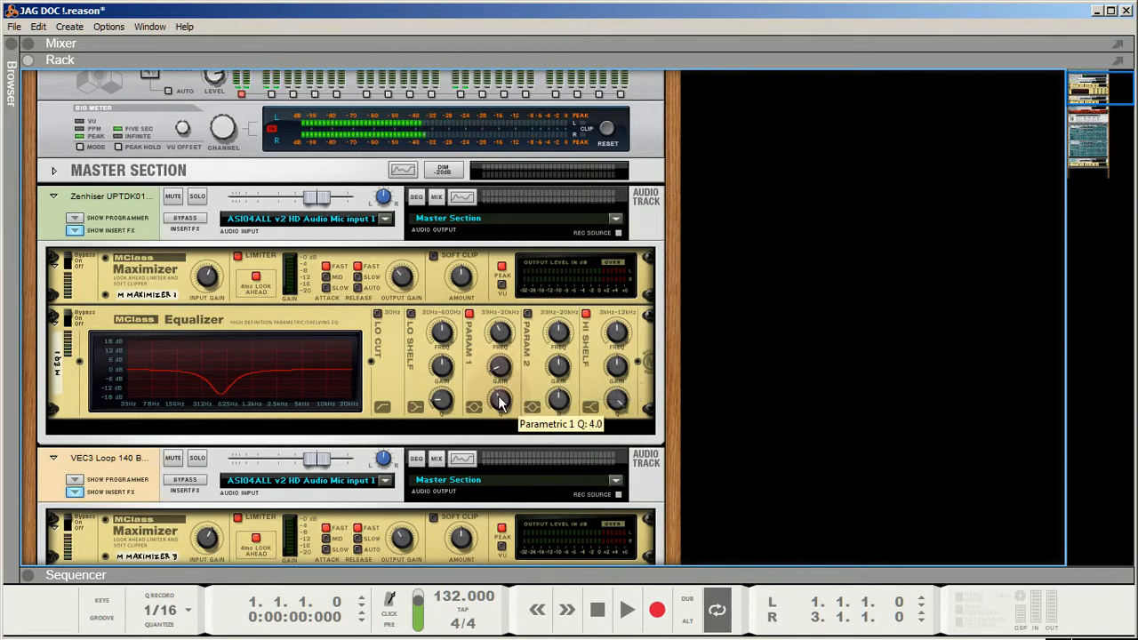
pyautogui.moveTo(500, 403)
pyautogui.mouseDown()
pyautogui.moveTo(503, 347)
pyautogui.moveTo(503, 403)
pyautogui.mouseUp()
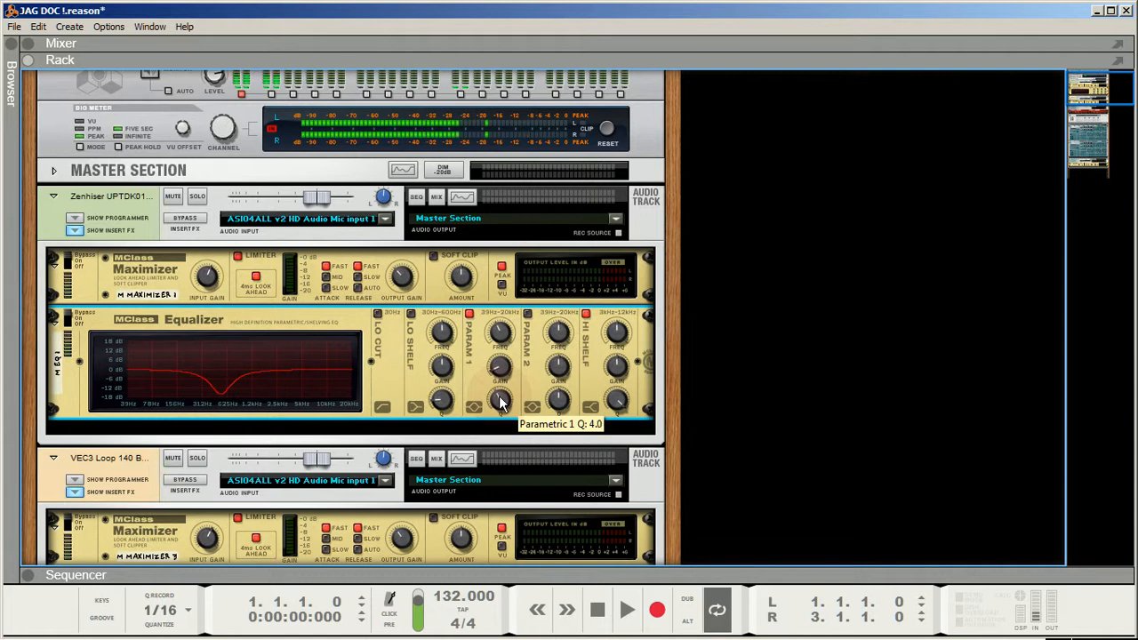
pyautogui.click(818, 392)
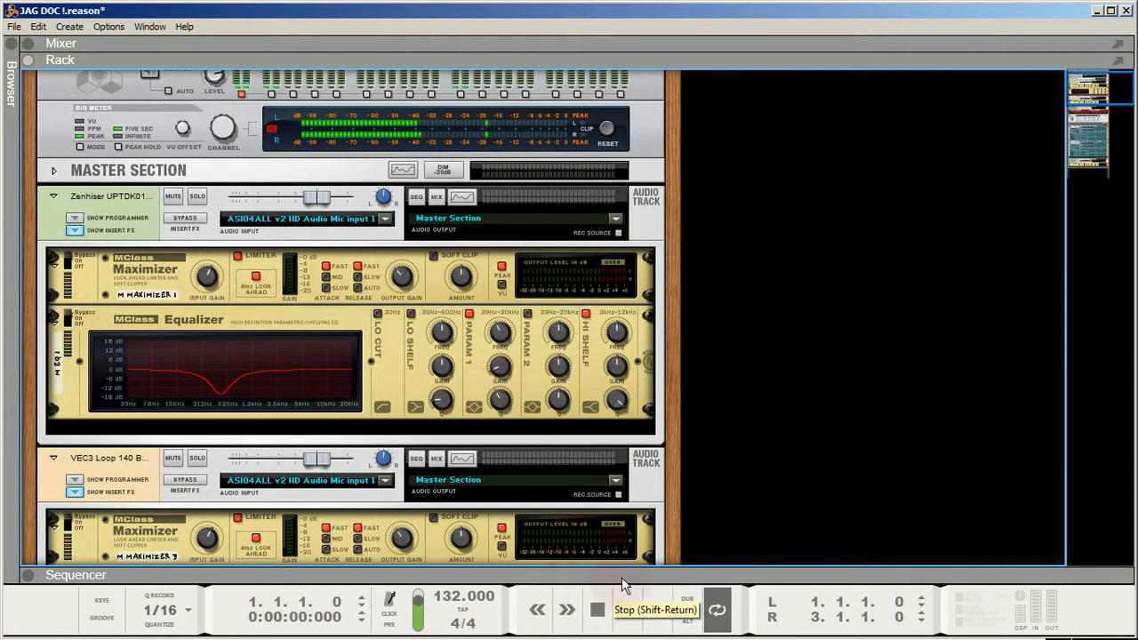
pyautogui.scroll(-2, 806, 404)
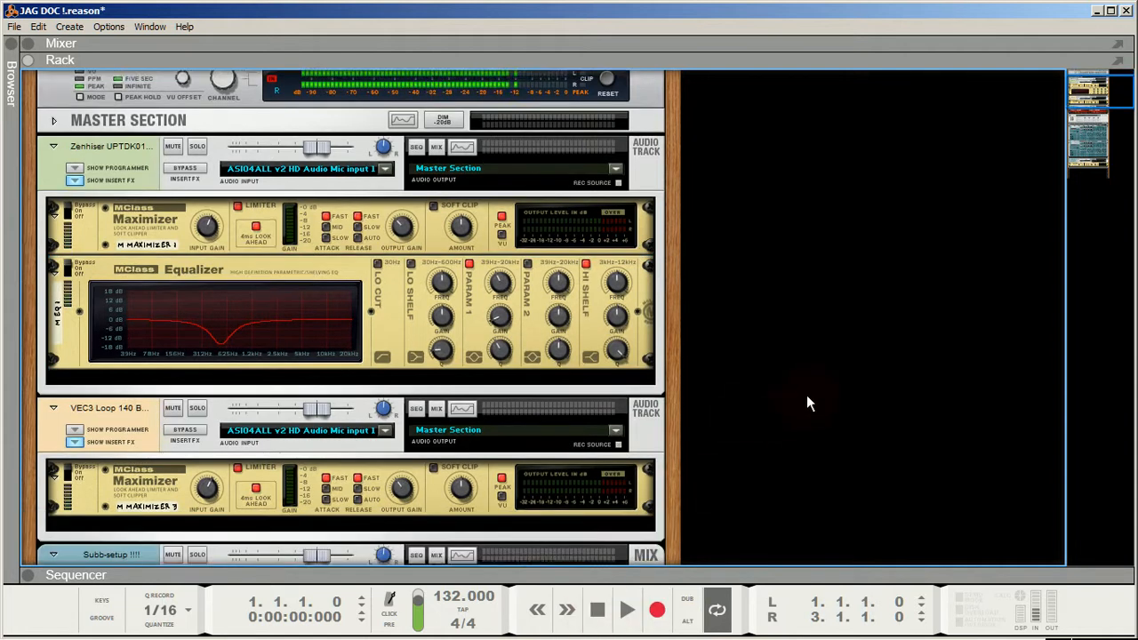
pyautogui.scroll(4, 807, 403)
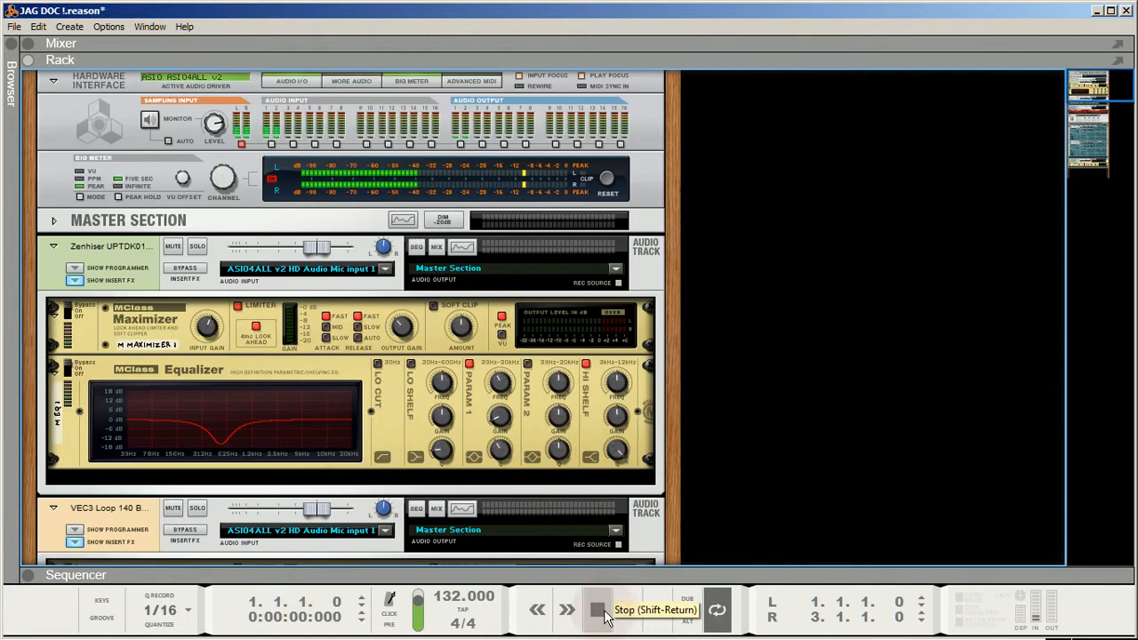
pyautogui.scroll(-4, 498, 369)
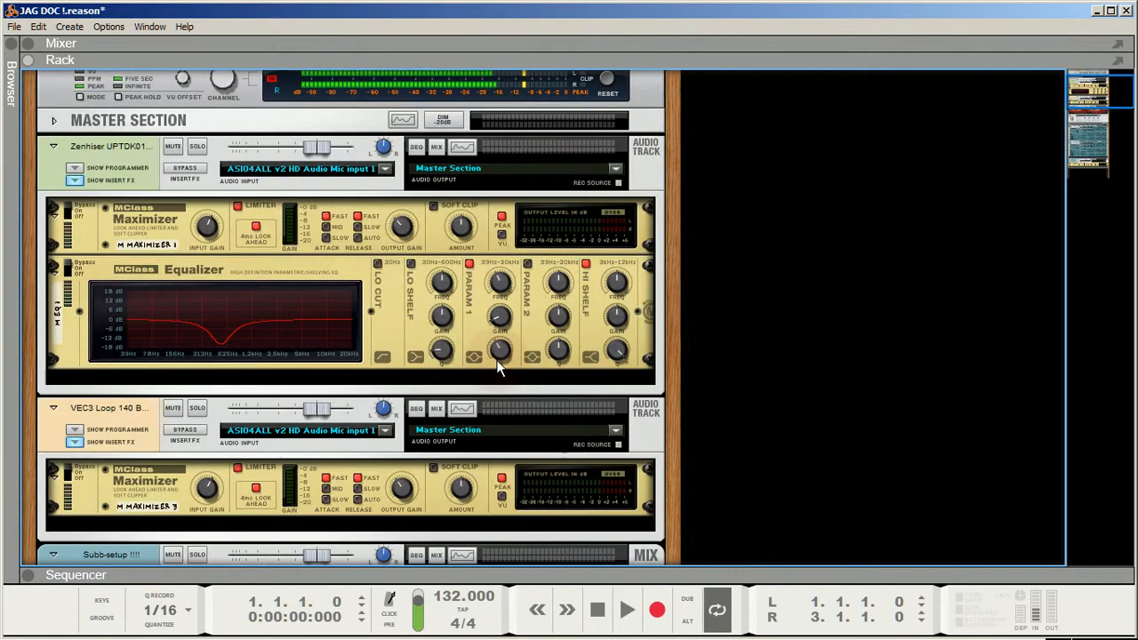
pyautogui.scroll(-4, 498, 369)
pyautogui.scroll(8, 759, 338)
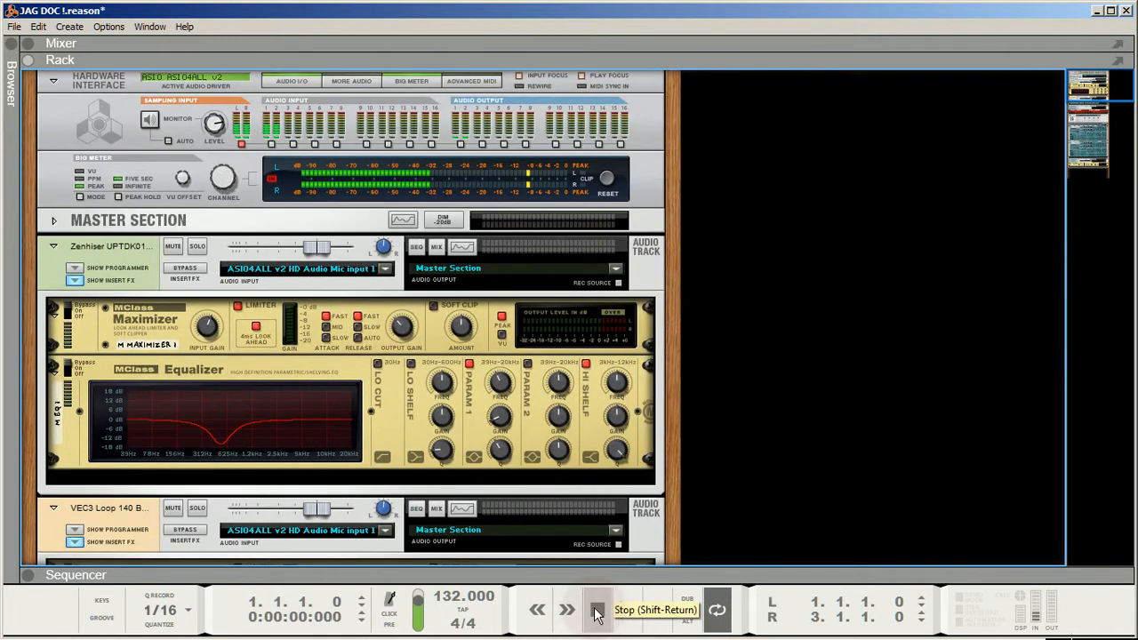
# - Start playback and switch the kick channel's Maximizer and Equalizer from bypass to on
pyautogui.click(626, 610)
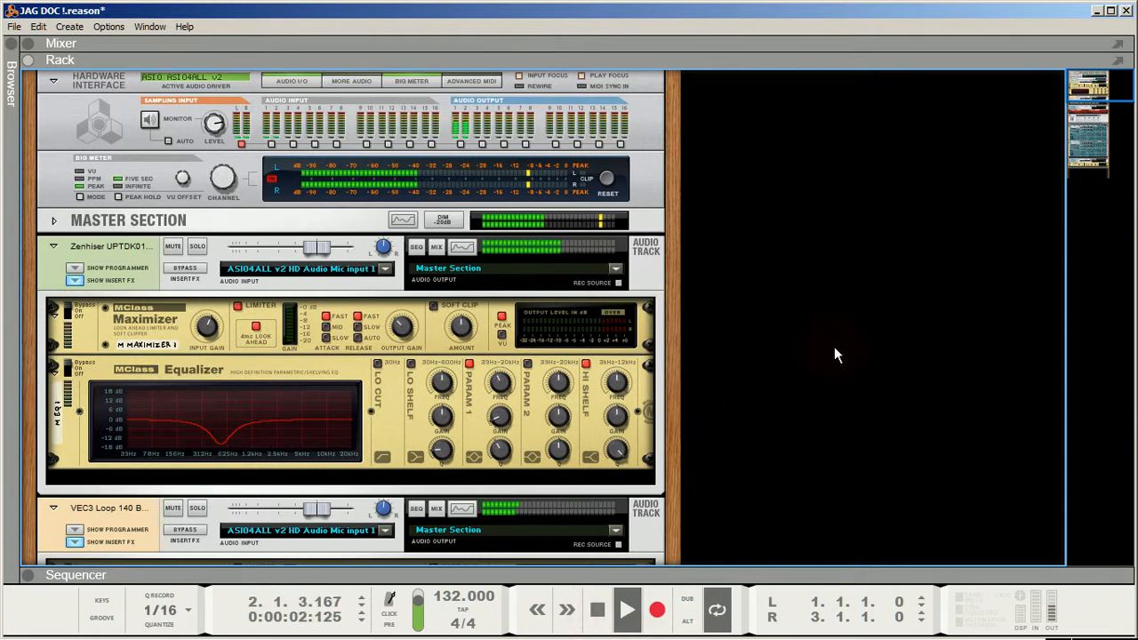
pyautogui.scroll(-2, 836, 350)
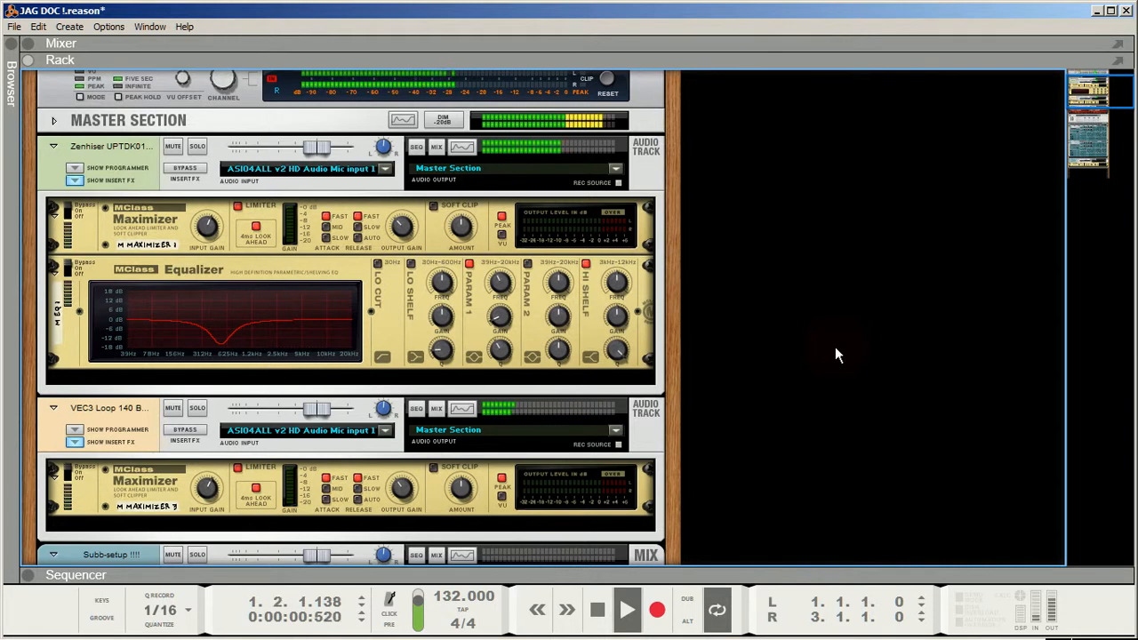
pyautogui.click(69, 211)
pyautogui.click(70, 214)
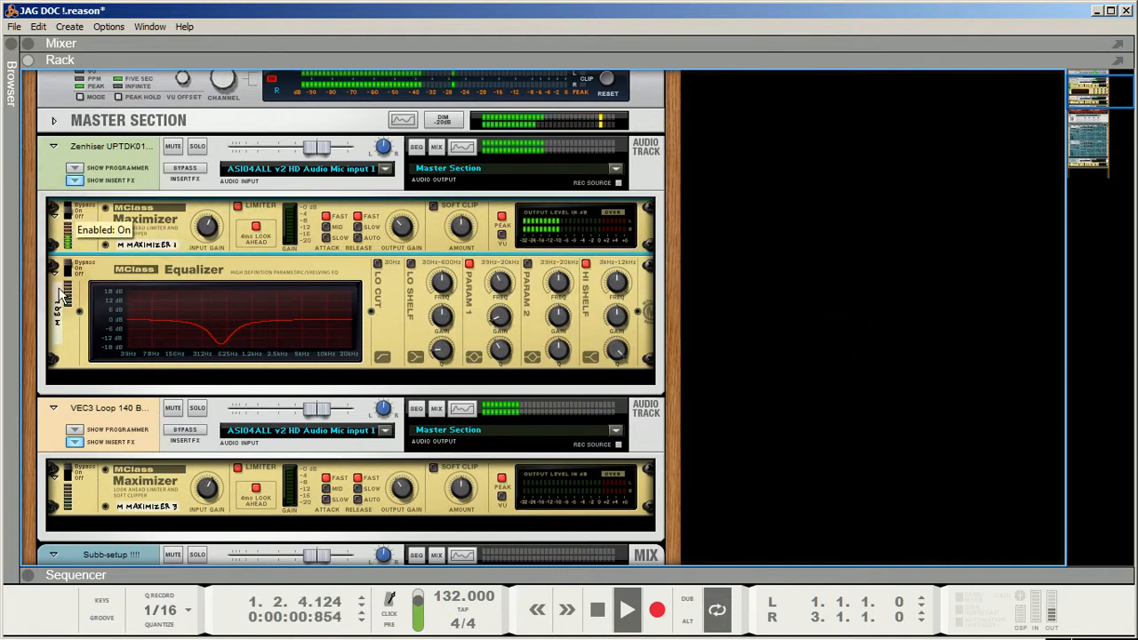
pyautogui.click(70, 270)
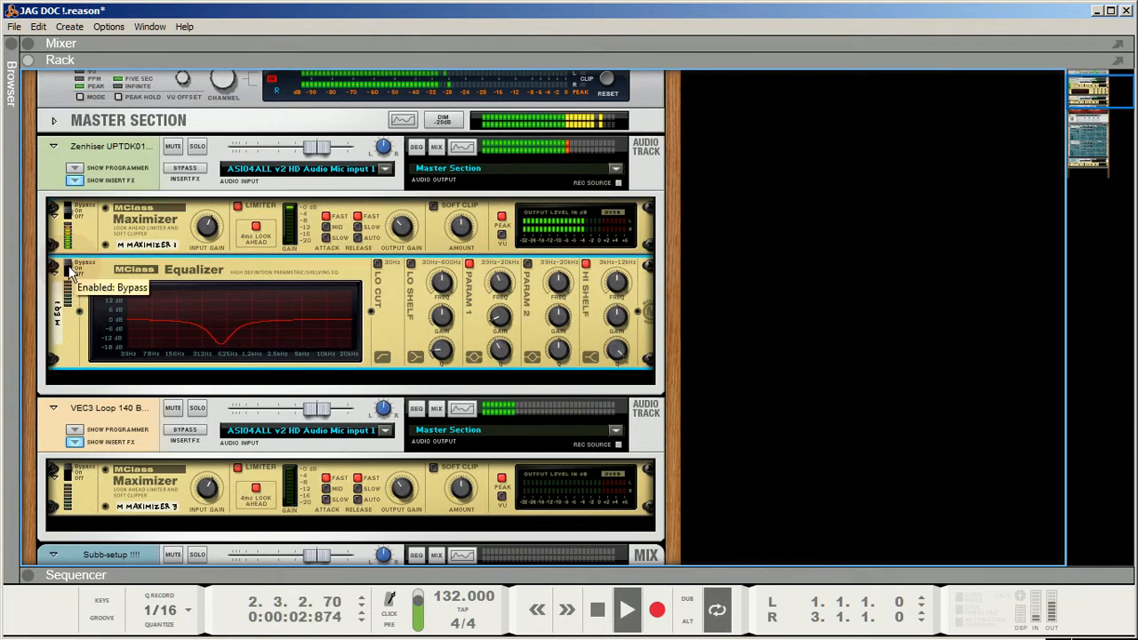
pyautogui.click(70, 271)
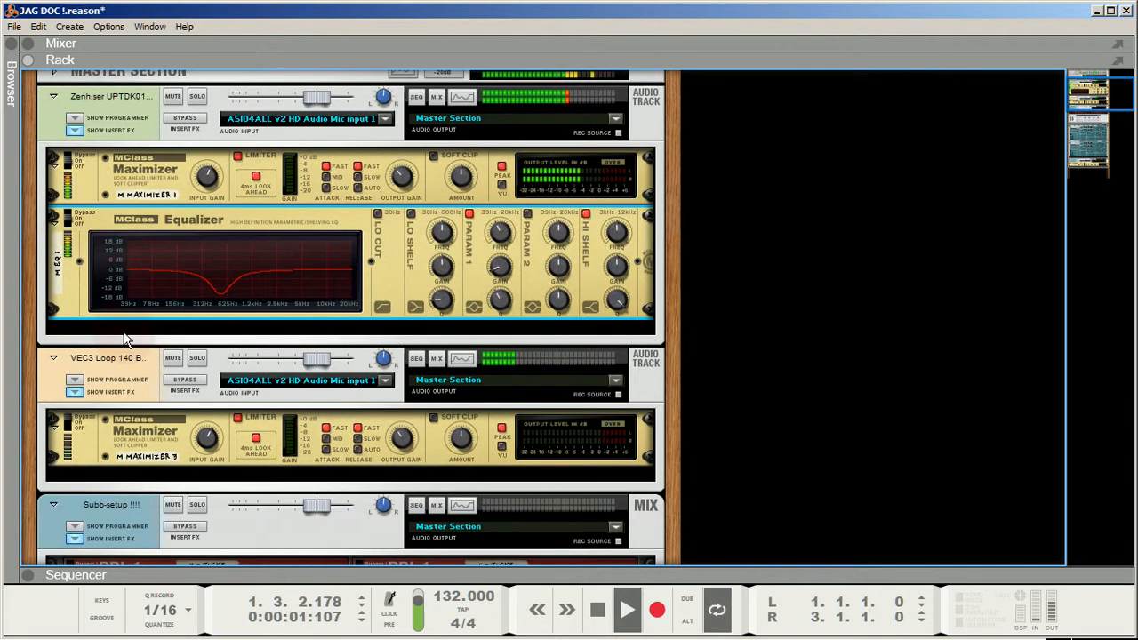
# - Take the VEC3 Loop channel's Maximizer out of bypass and stop playback from the sequencer, returning to the song start
pyautogui.scroll(-2, 89, 374)
pyautogui.click(70, 424)
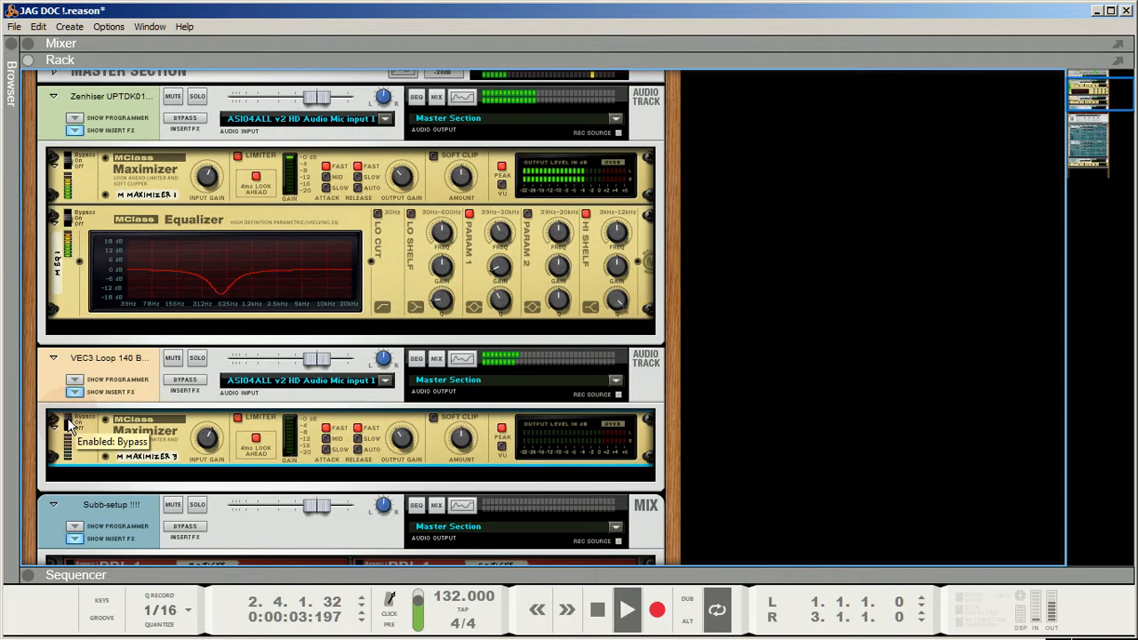
pyautogui.scroll(5, 768, 384)
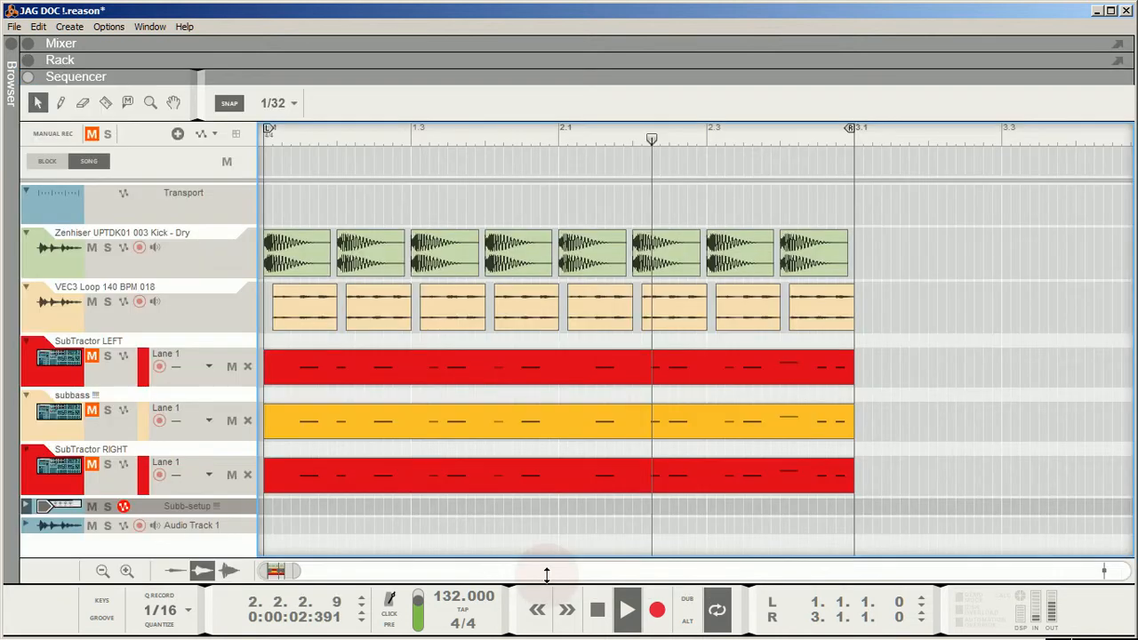
pyautogui.click(538, 575)
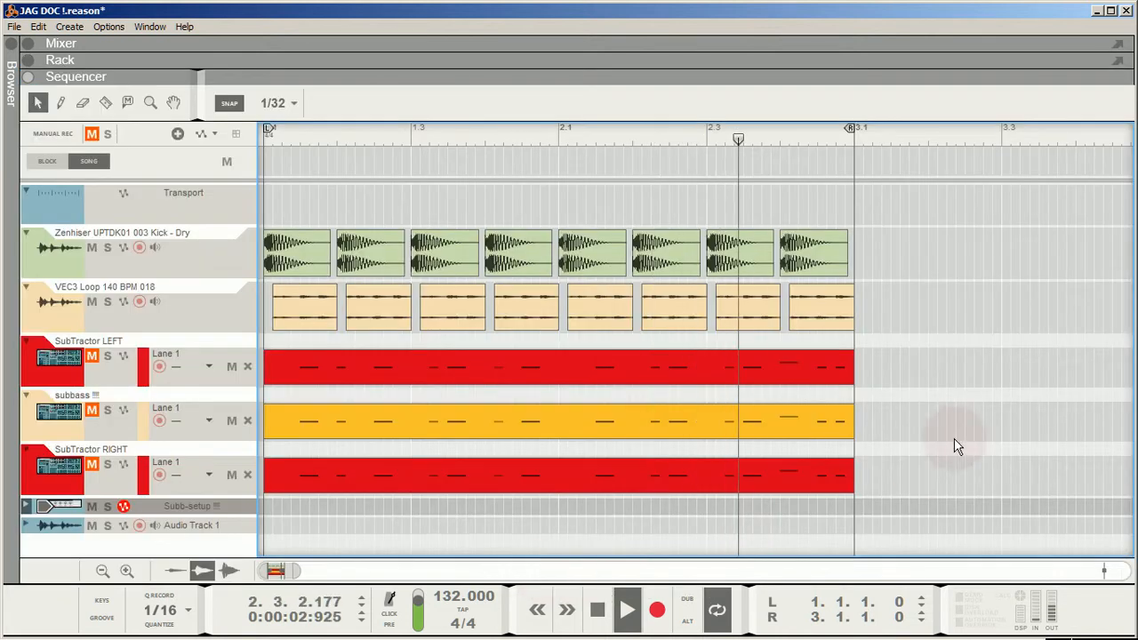
pyautogui.doubleClick(596, 620)
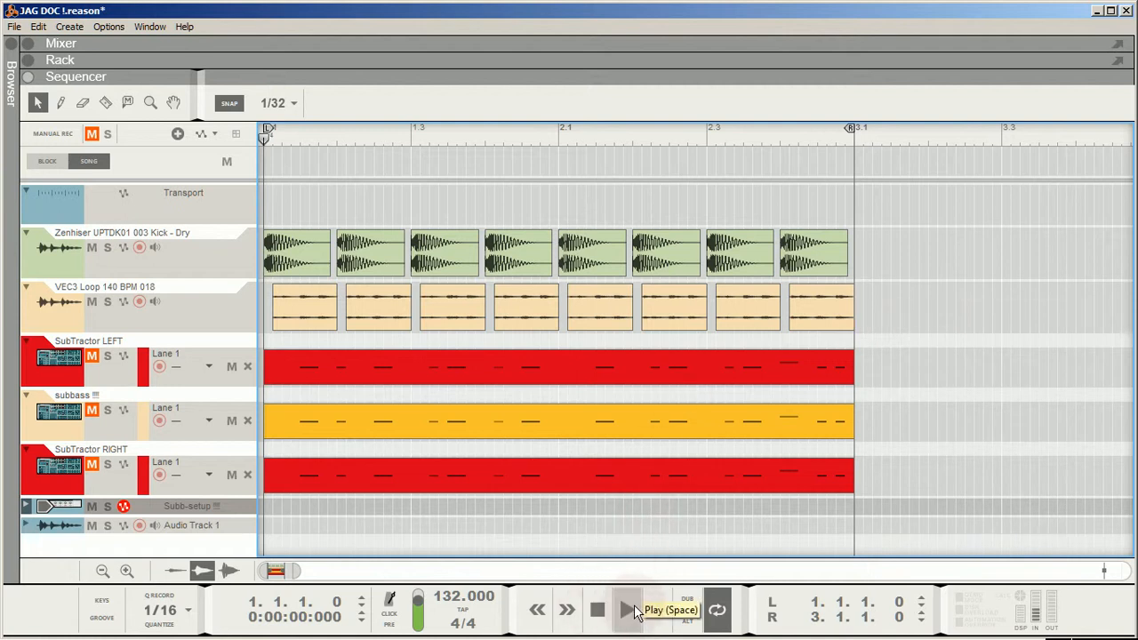
# - Unmute the SubTractor LEFT and SubTractor RIGHT tracks, leaving the subbass track muted
pyautogui.click(938, 258)
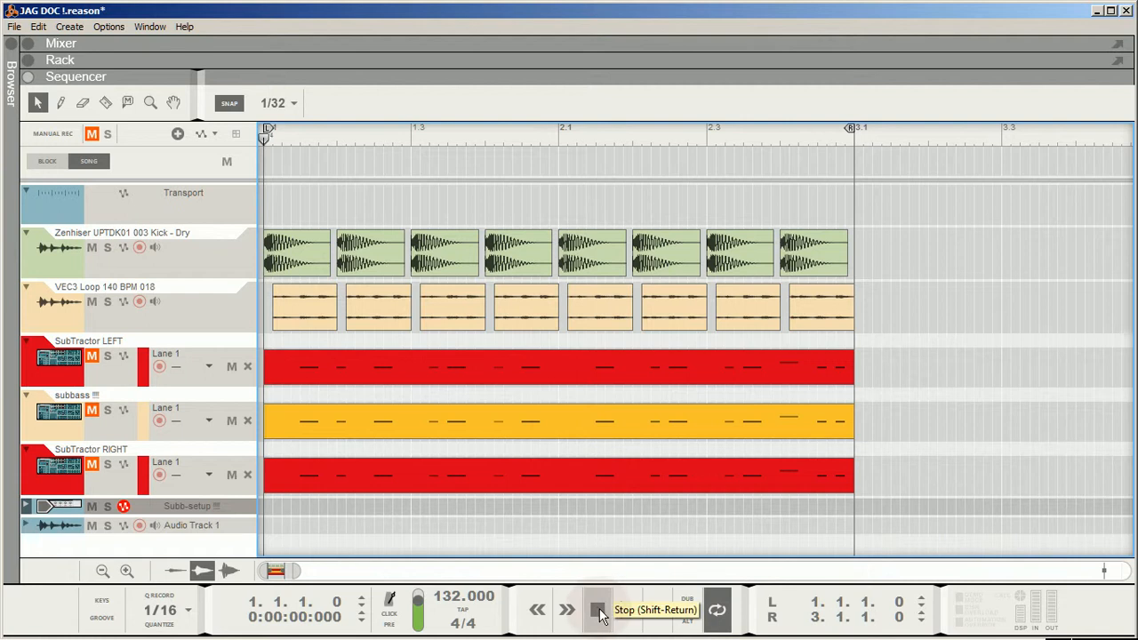
pyautogui.click(93, 358)
pyautogui.click(92, 464)
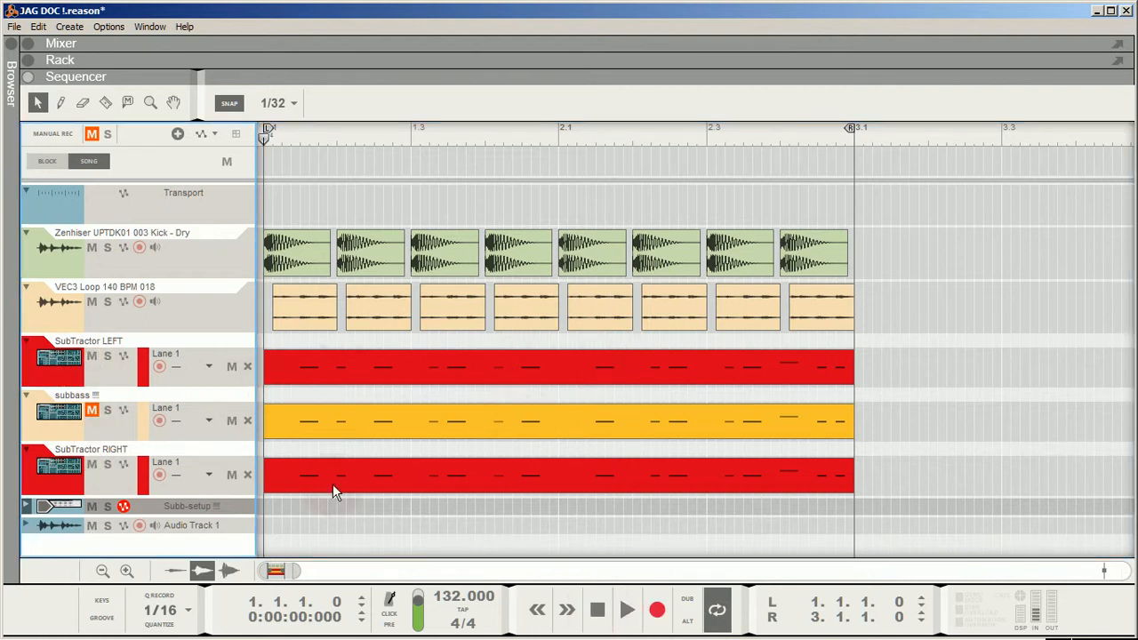
# - Expand the rack to full view and examine the SubTractor synths and the line mixer inside the Subb-setup Combinator
pyautogui.doubleClick(534, 77)
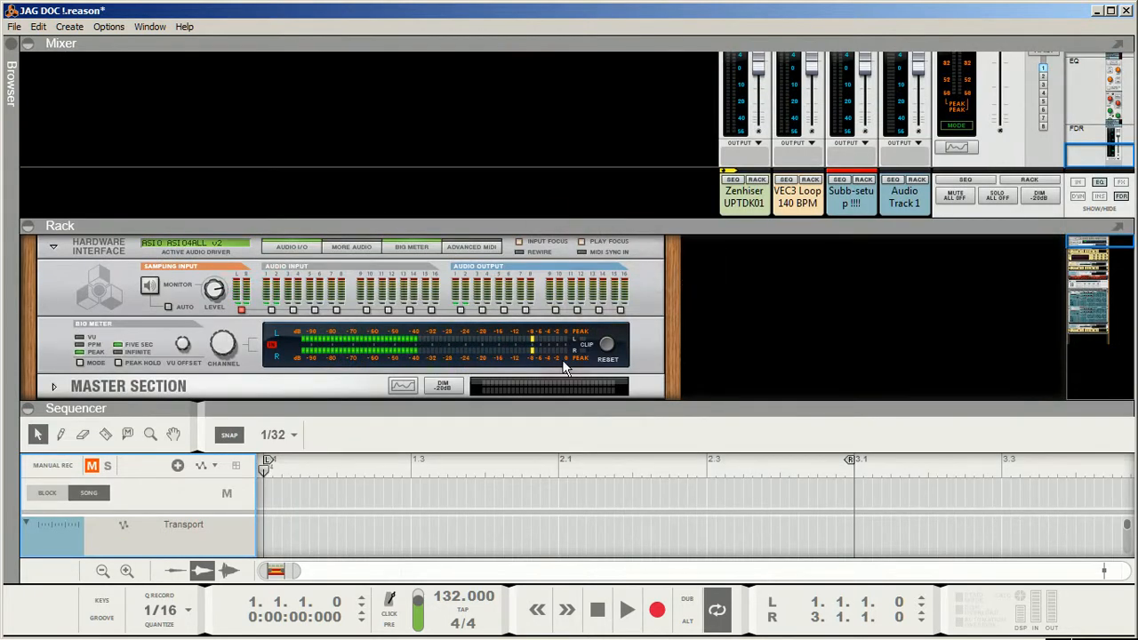
pyautogui.doubleClick(517, 220)
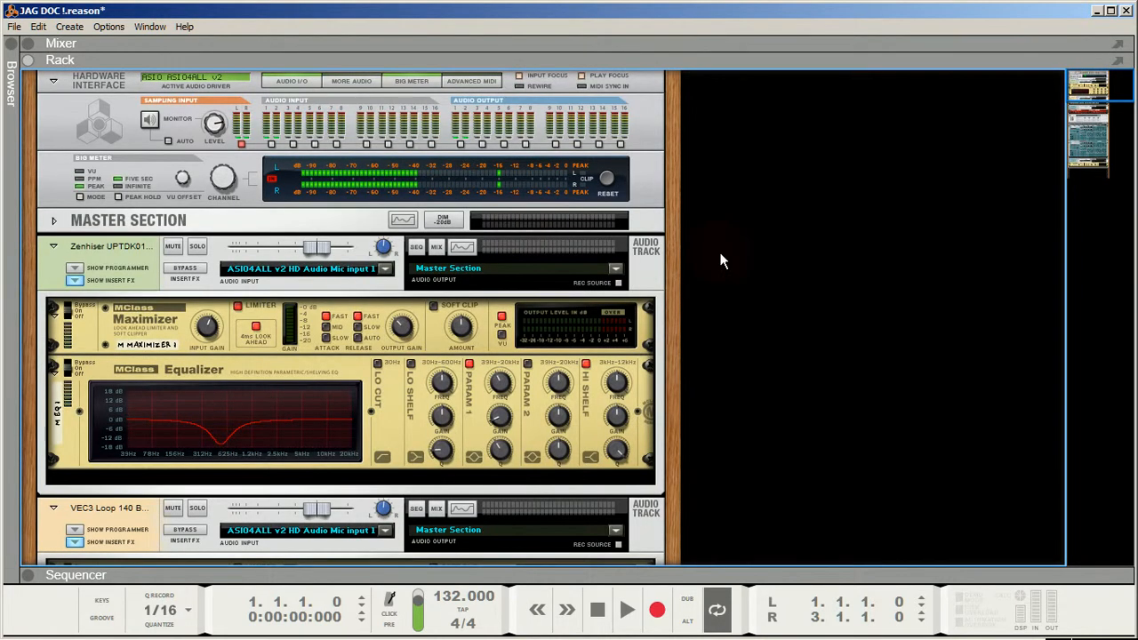
pyautogui.scroll(-10, 721, 263)
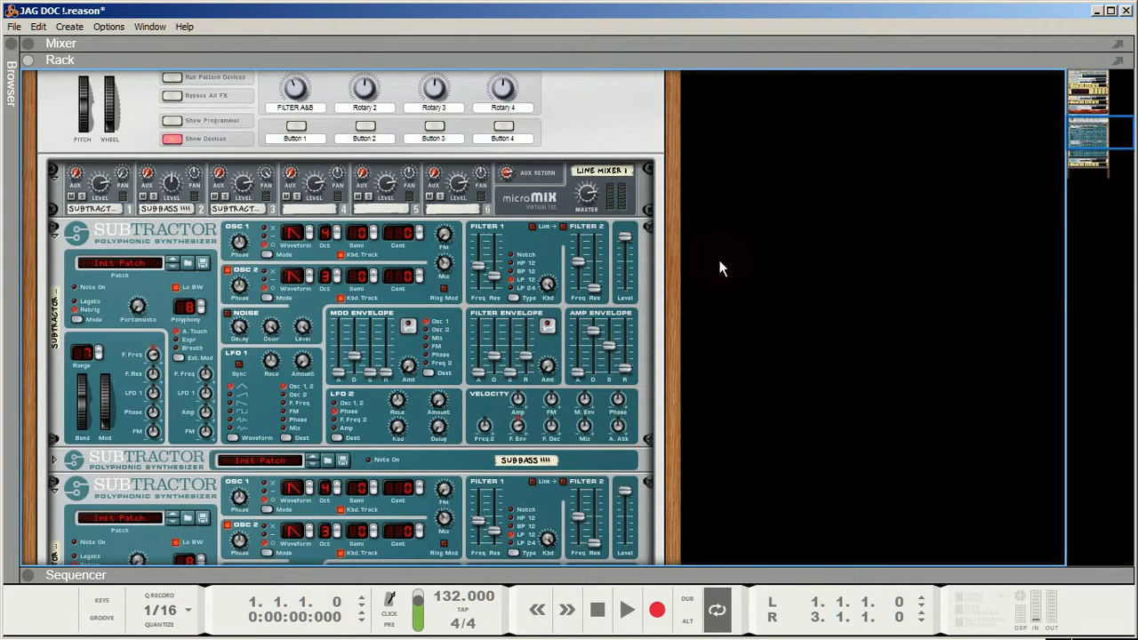
pyautogui.scroll(-2, 725, 258)
pyautogui.scroll(1, 739, 318)
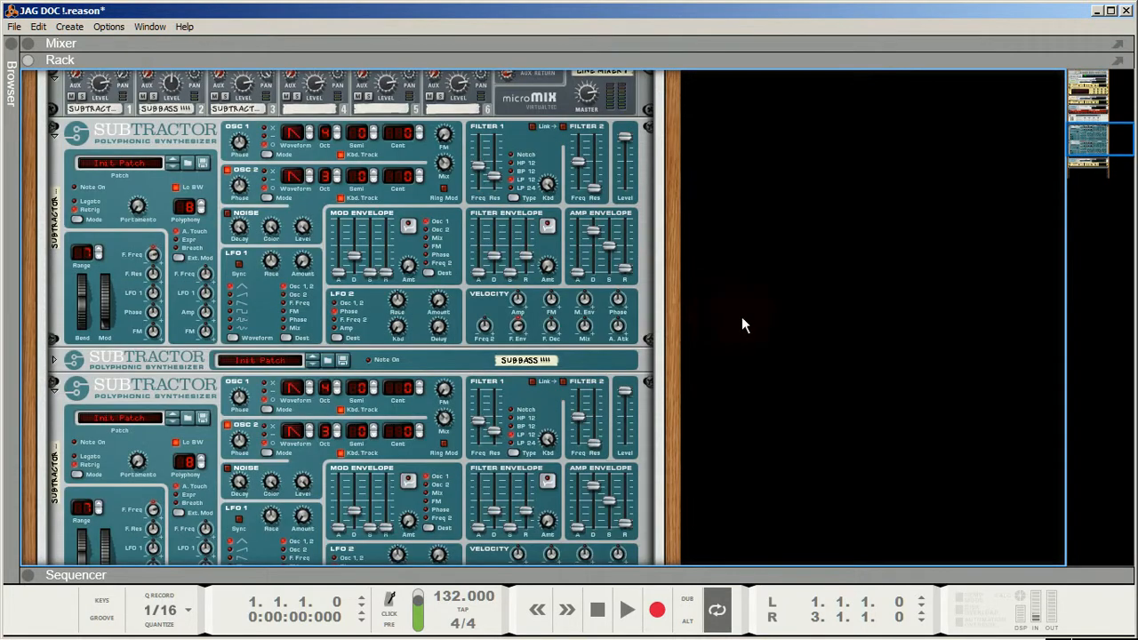
pyautogui.scroll(3, 839, 271)
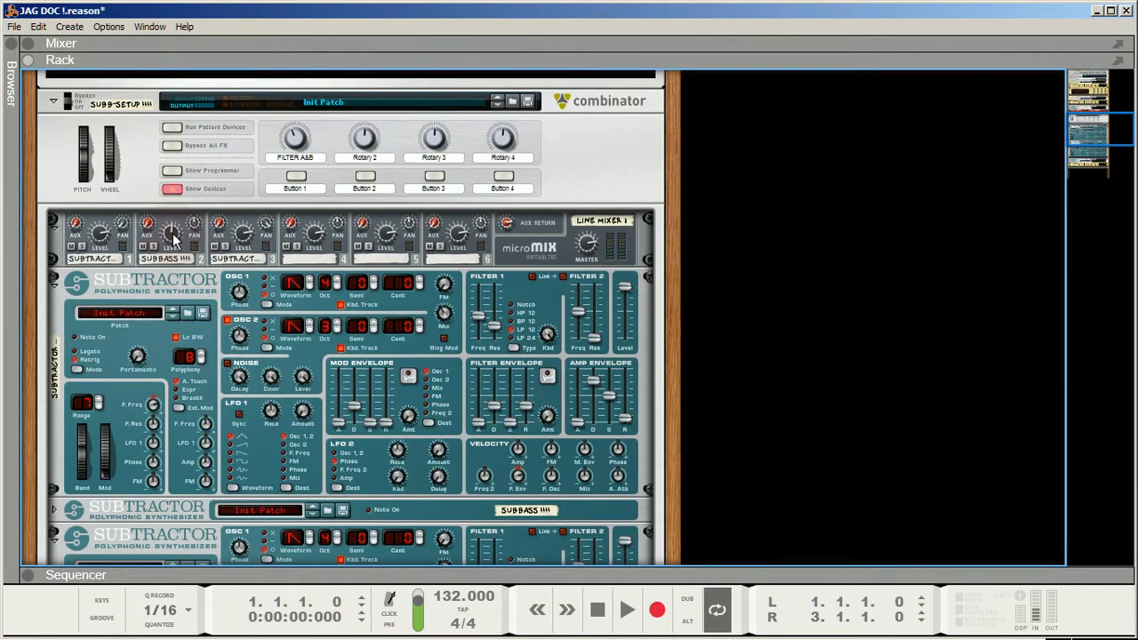
pyautogui.moveTo(173, 238)
# - Examine the Subb-setup channel's two DDL-1 delays, labelled 3 - TICKS and 5 - TICKS, and the Combinator controls beneath them
pyautogui.scroll(4, 851, 277)
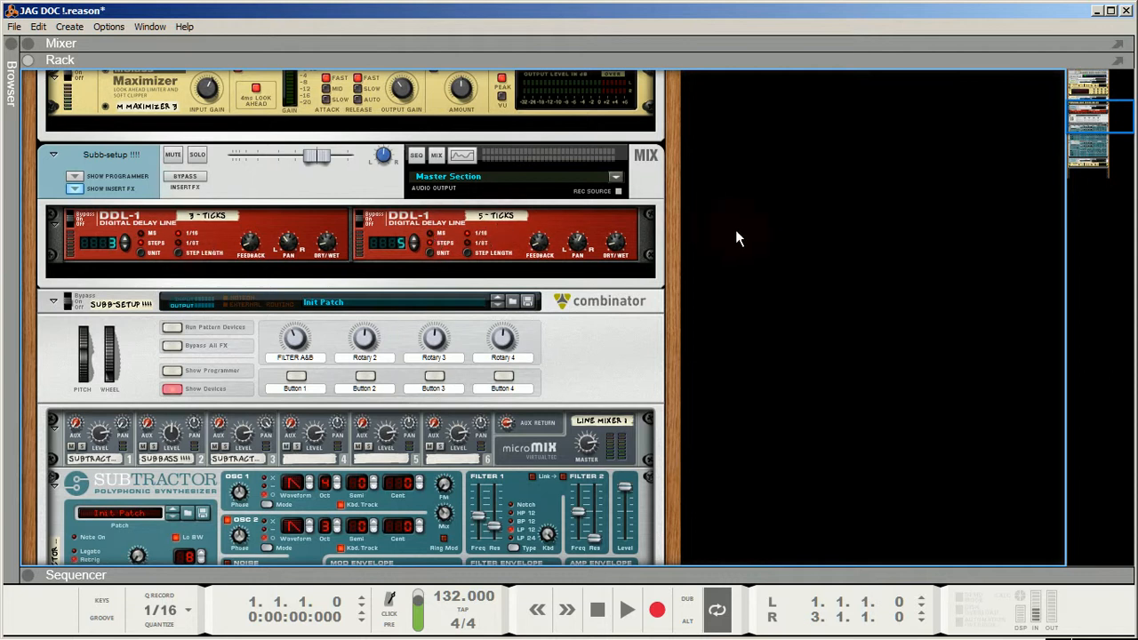
pyautogui.scroll(-3, 785, 238)
pyautogui.scroll(3, 784, 239)
pyautogui.scroll(1, 784, 238)
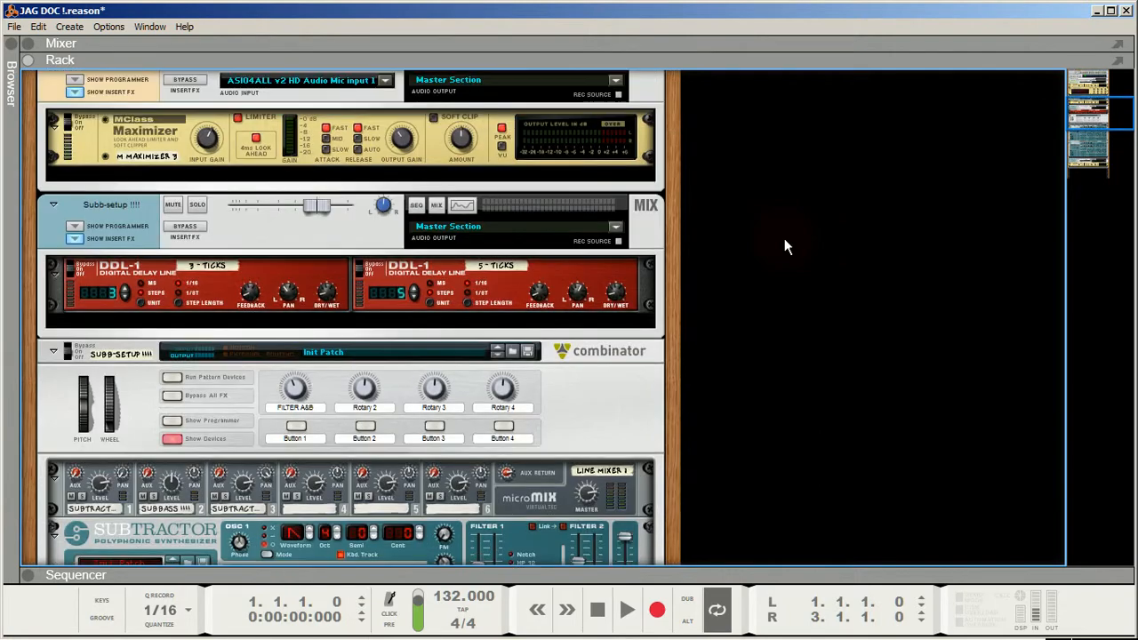
pyautogui.scroll(-5, 784, 239)
pyautogui.scroll(-8, 785, 236)
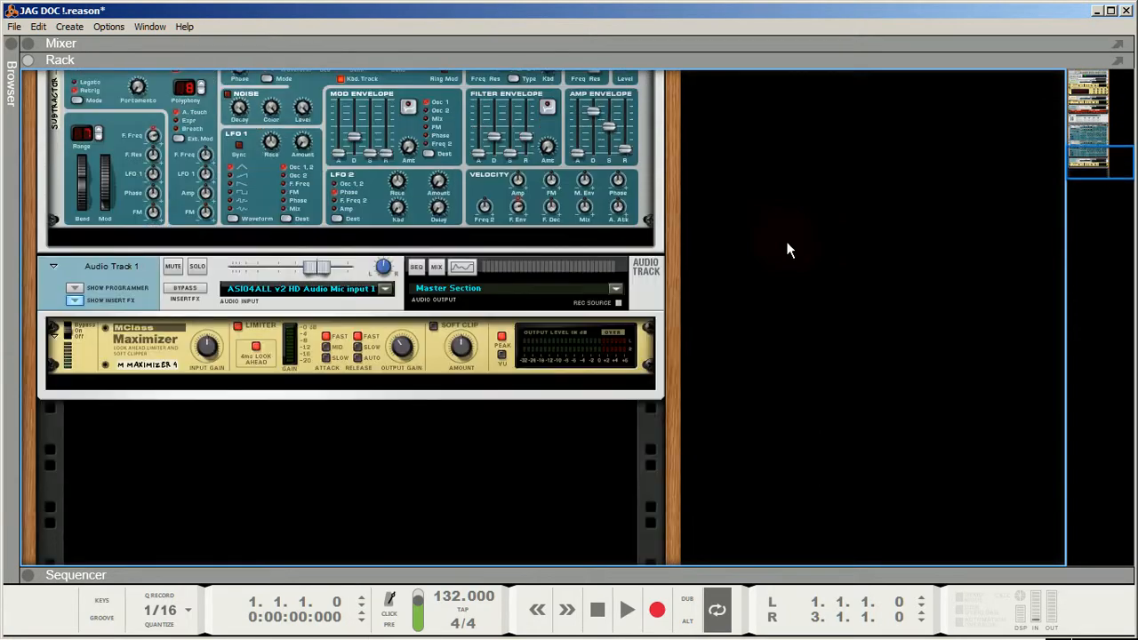
pyautogui.scroll(7, 784, 239)
pyautogui.scroll(4, 781, 237)
pyautogui.scroll(-3, 779, 233)
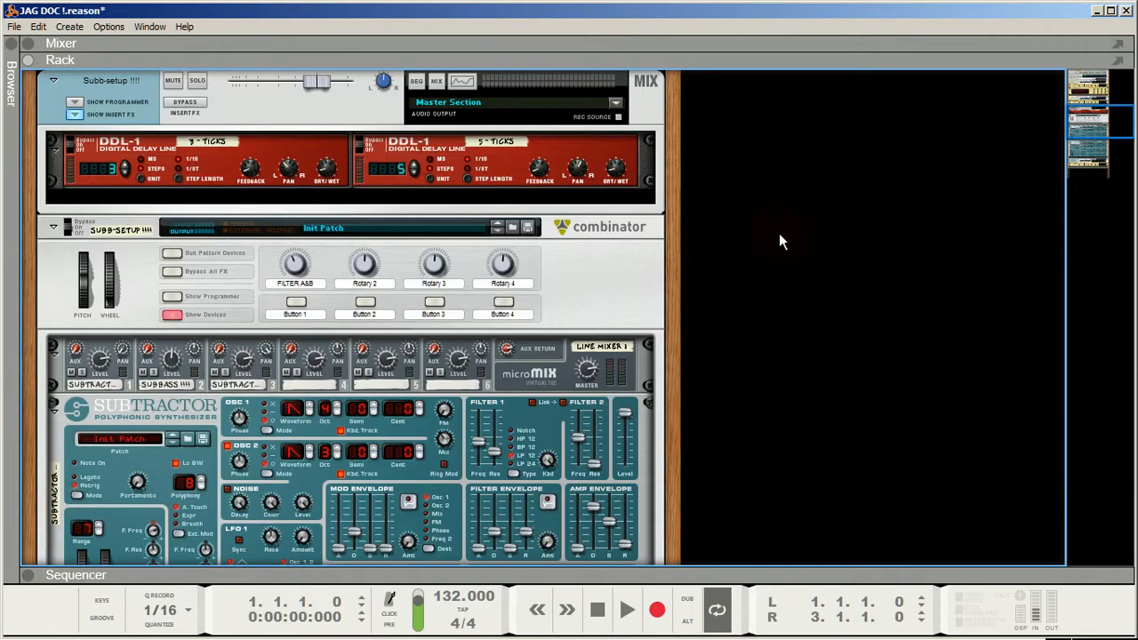
pyautogui.scroll(-1, 779, 233)
pyautogui.scroll(7, 779, 233)
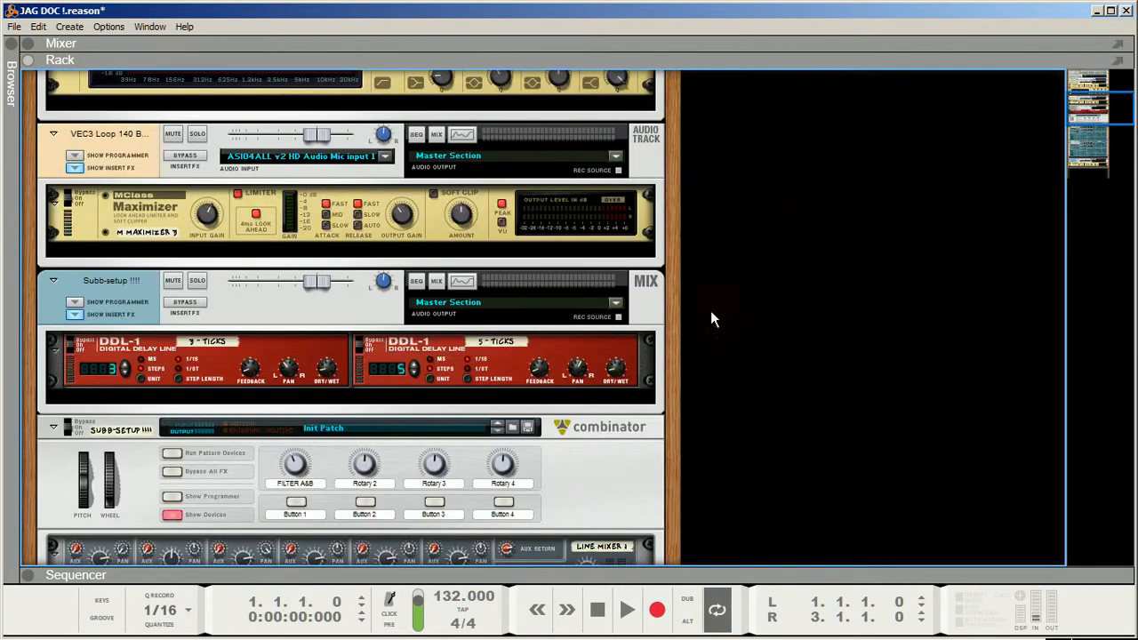
# - Start playback and adjust the Subb-setup Combinator's FILTER A&B rotary, leaving it at 49
pyautogui.click(627, 610)
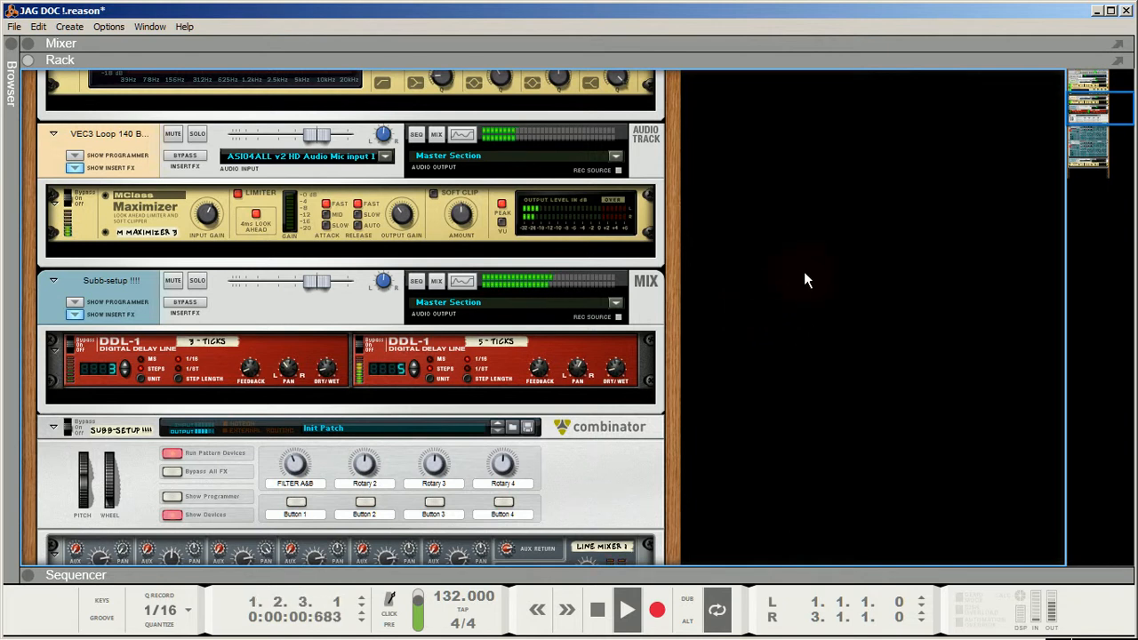
pyautogui.click(297, 461)
pyautogui.moveTo(293, 443); pyautogui.dragTo(286, 481)
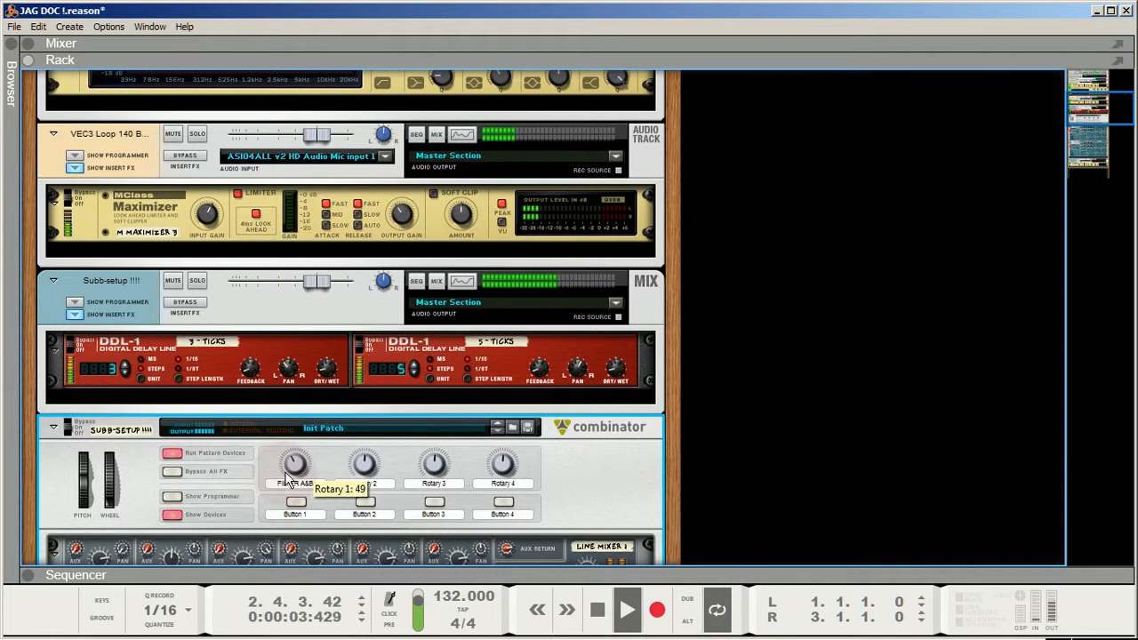
pyautogui.scroll(-5, 725, 384)
pyautogui.scroll(5, 725, 384)
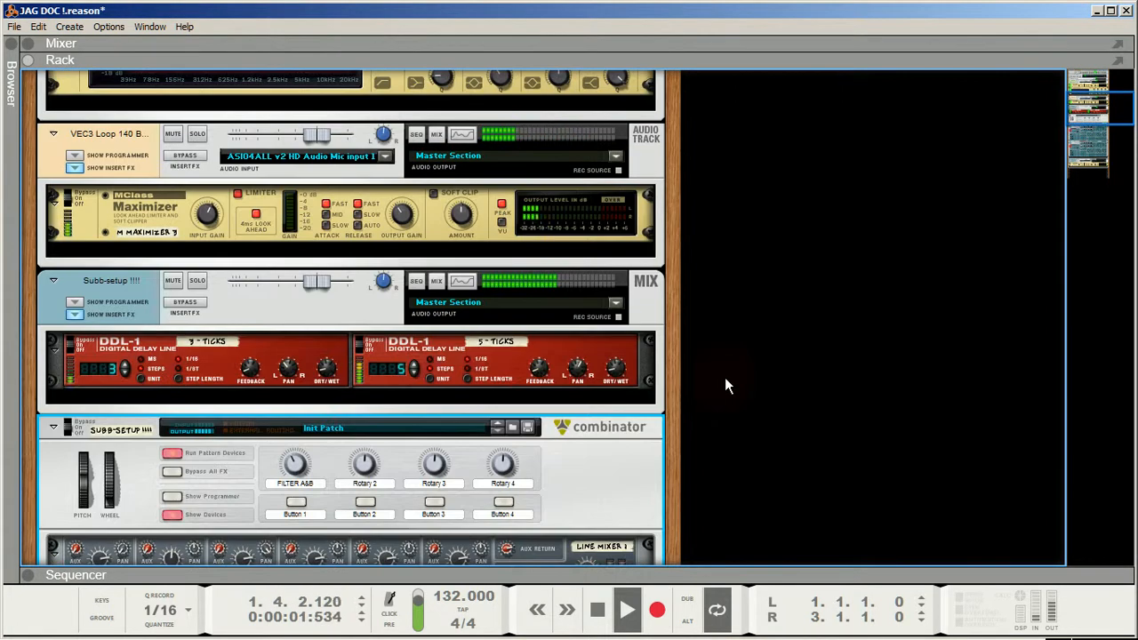
# - Bypass the kick channel's Maximizer and Equalizer during playback to compare the sound
pyautogui.scroll(3, 735, 414)
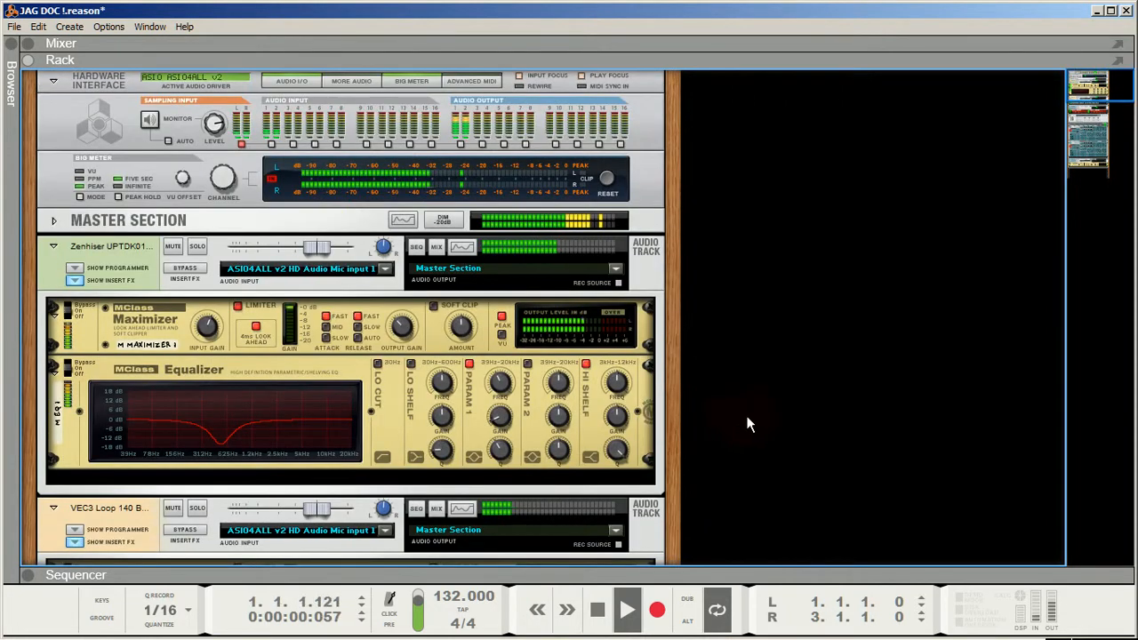
pyautogui.moveTo(70, 311); pyautogui.dragTo(69, 304)
pyautogui.moveTo(68, 371); pyautogui.dragTo(68, 365)
pyautogui.scroll(-5, 160, 325)
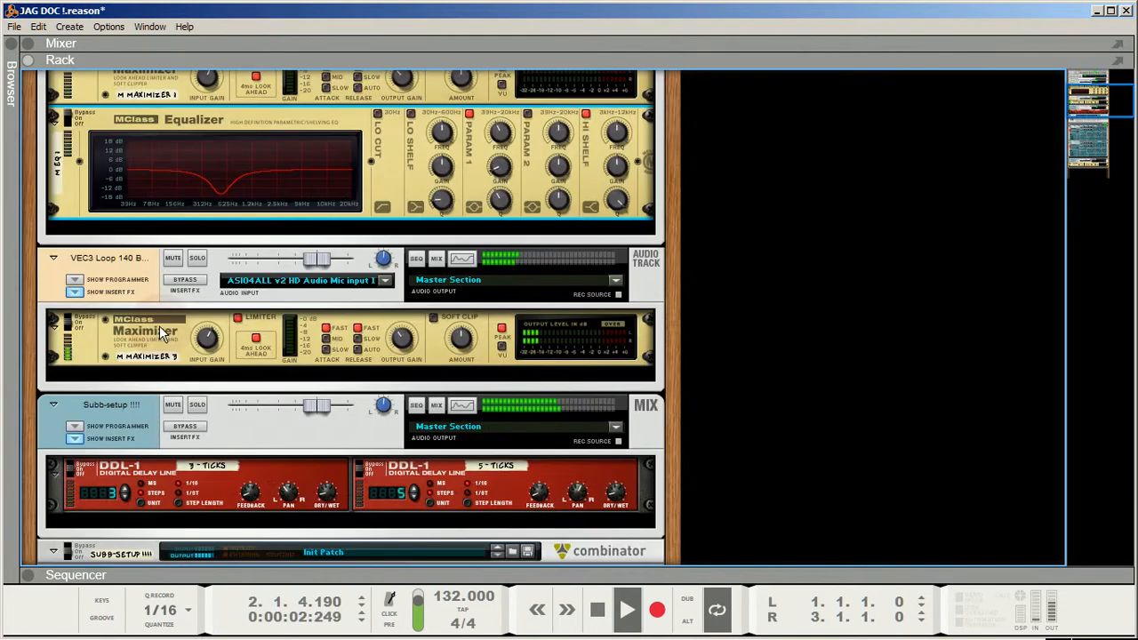
# - Set the loop channel's Maximizer and the kick channel's Equalizer and Maximizer to On
pyautogui.click(69, 324)
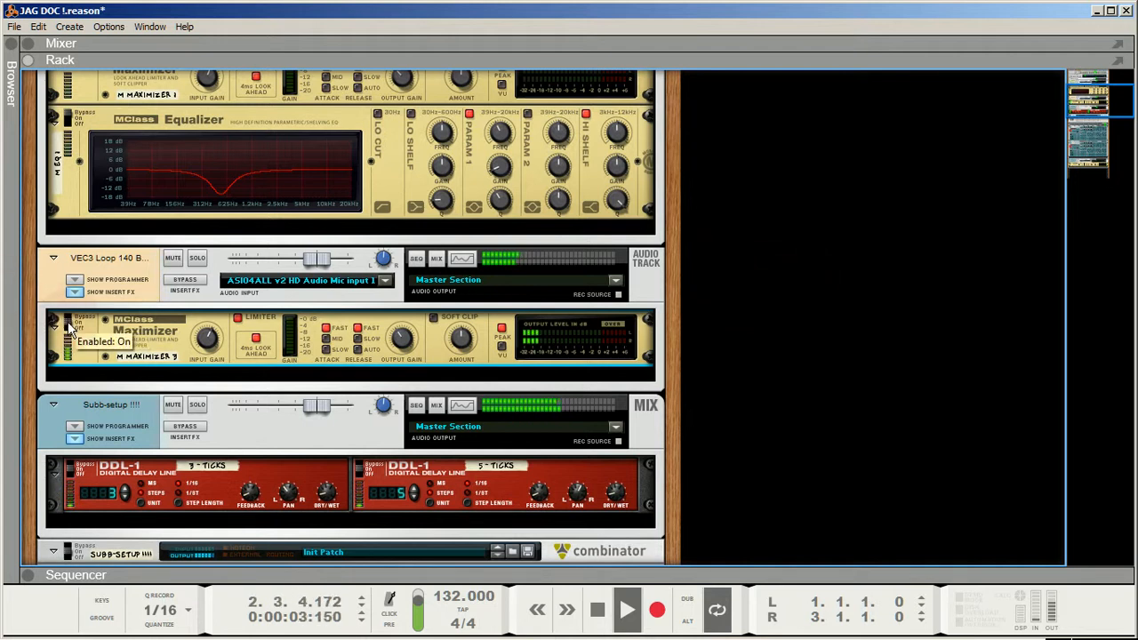
pyautogui.click(71, 129)
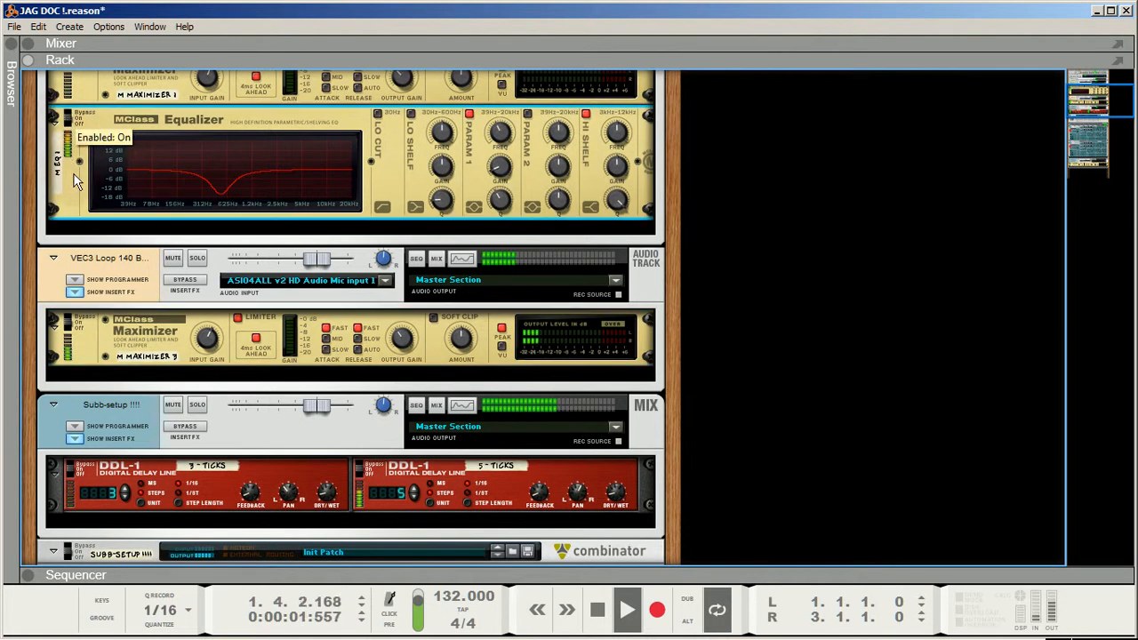
pyautogui.scroll(3, 71, 178)
pyautogui.click(56, 215)
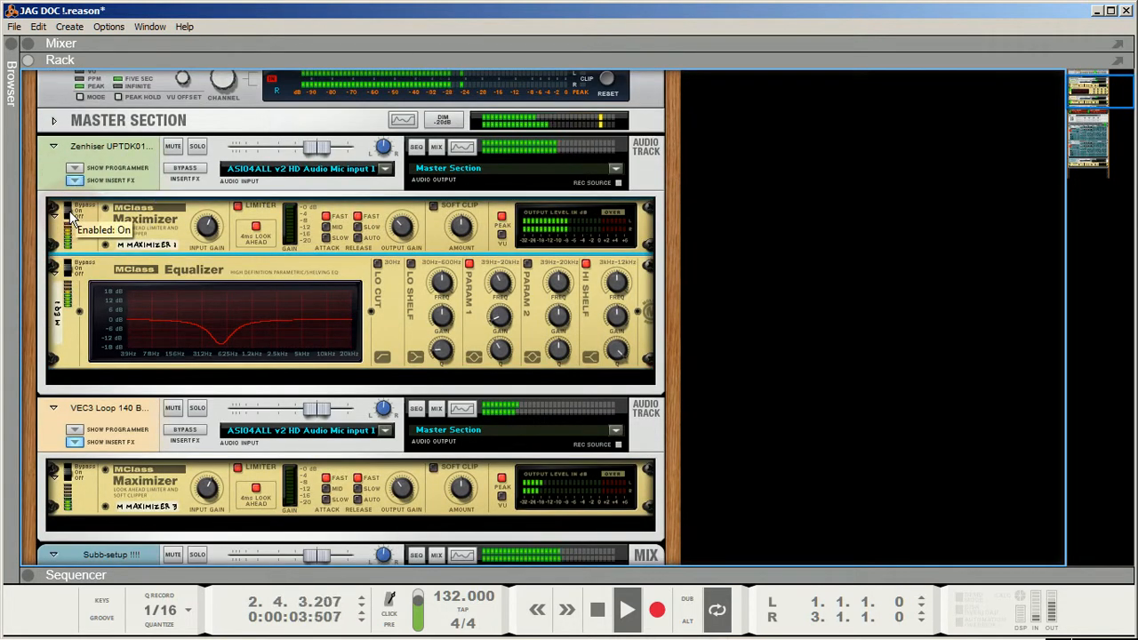
pyautogui.scroll(2, 846, 186)
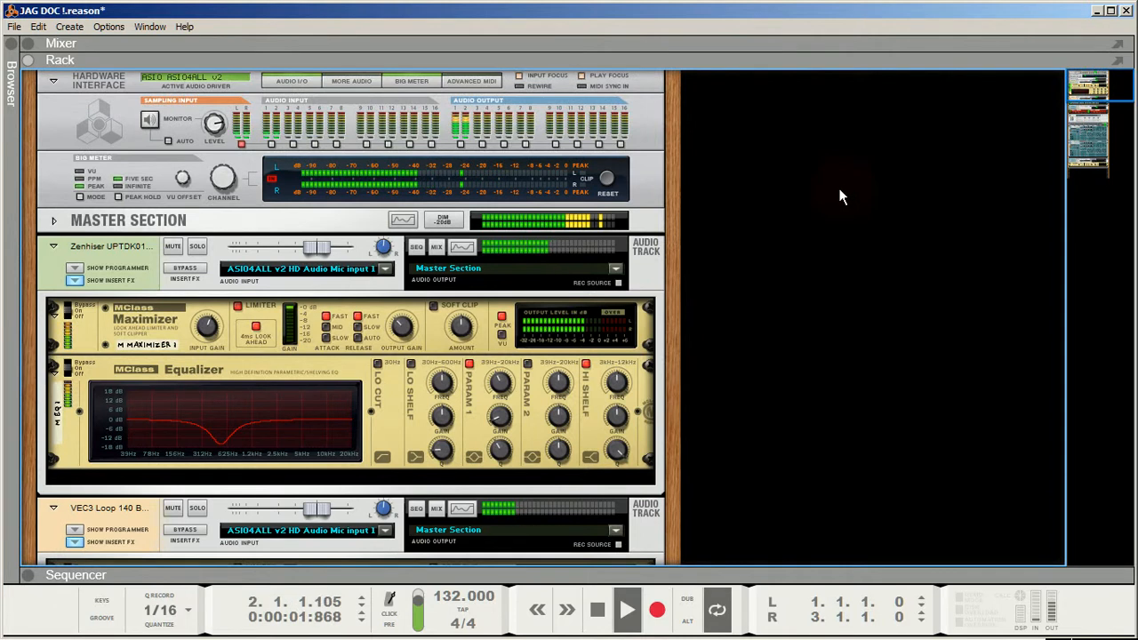
# - Stop playback, return to the song start and expand the sequencer to full view
pyautogui.doubleClick(596, 614)
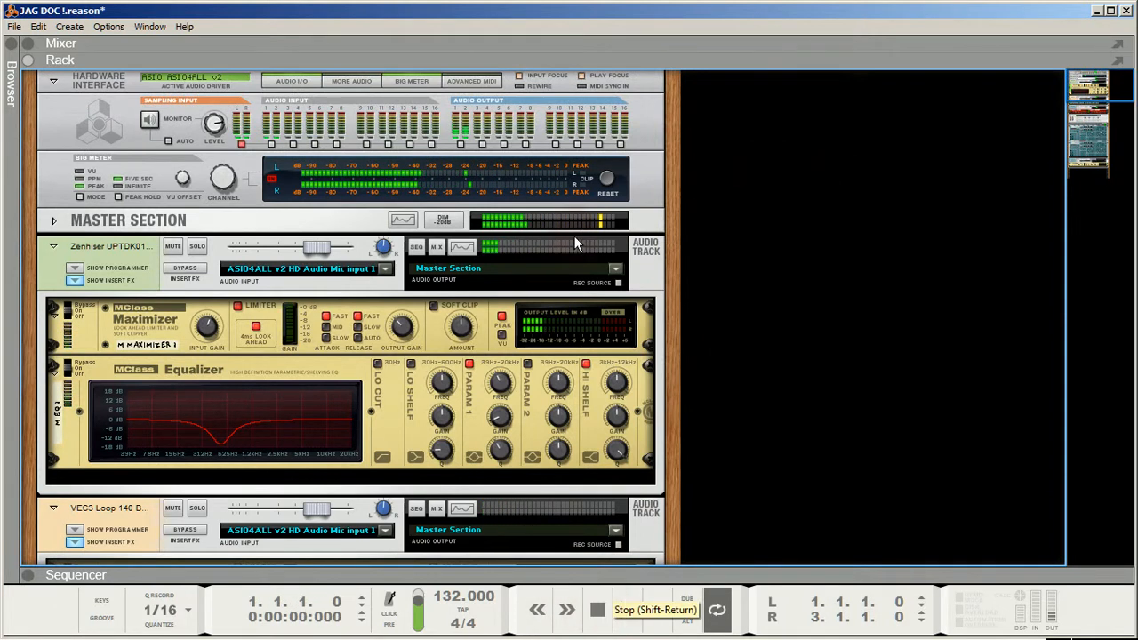
pyautogui.click(506, 60)
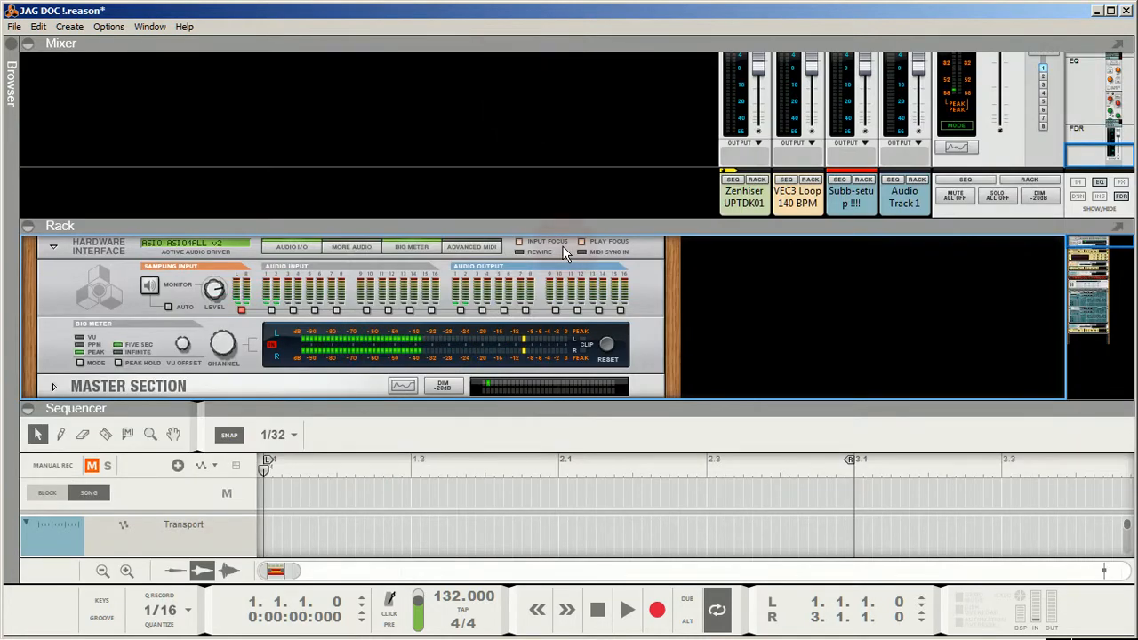
pyautogui.click(511, 408)
pyautogui.click(591, 610)
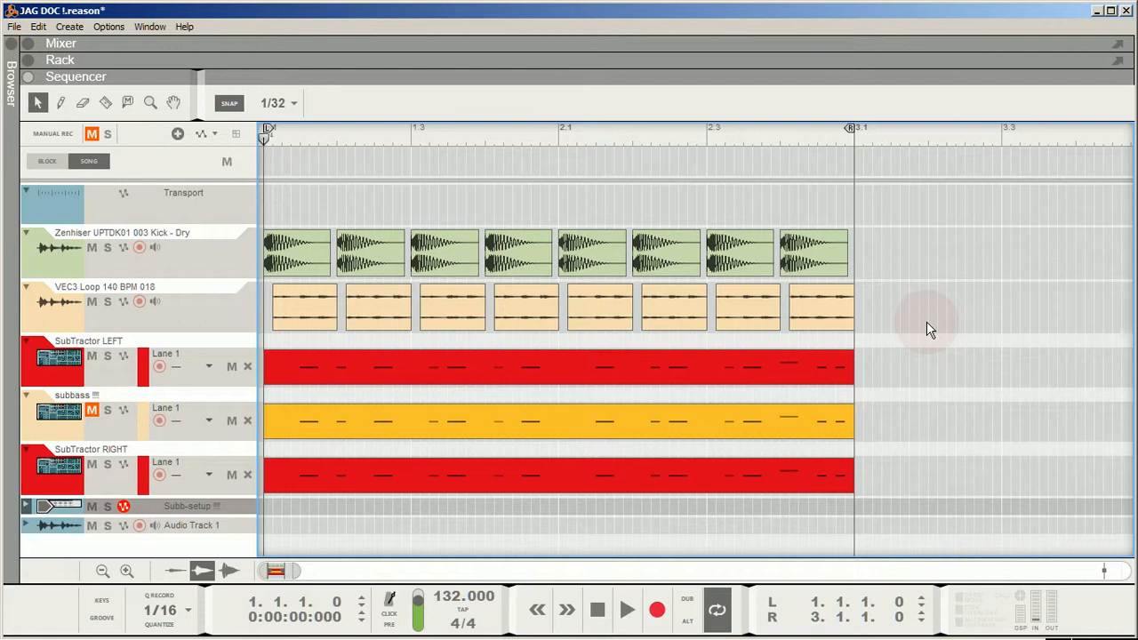
pyautogui.click(598, 616)
pyautogui.moveTo(1089, 637)
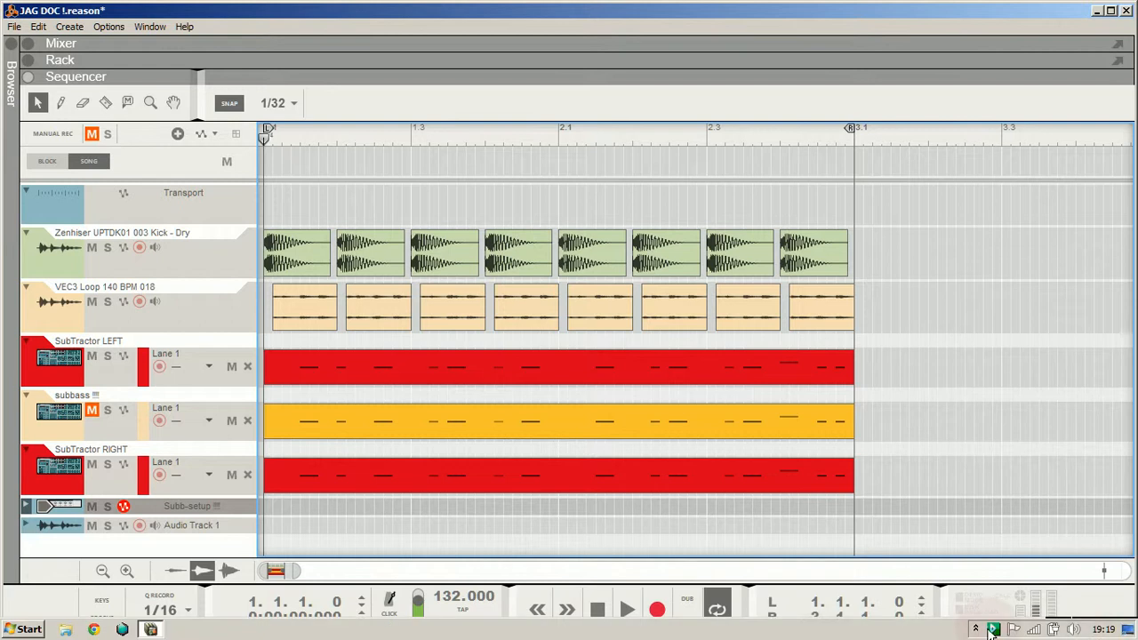
pyautogui.click(976, 632)
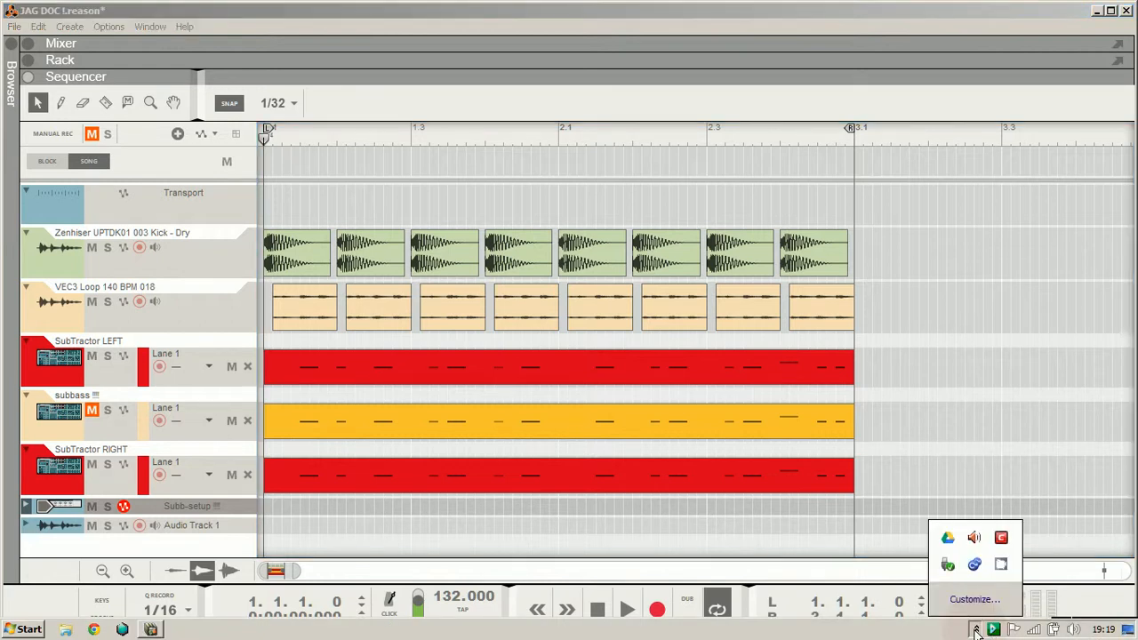
pyautogui.click(1002, 564)
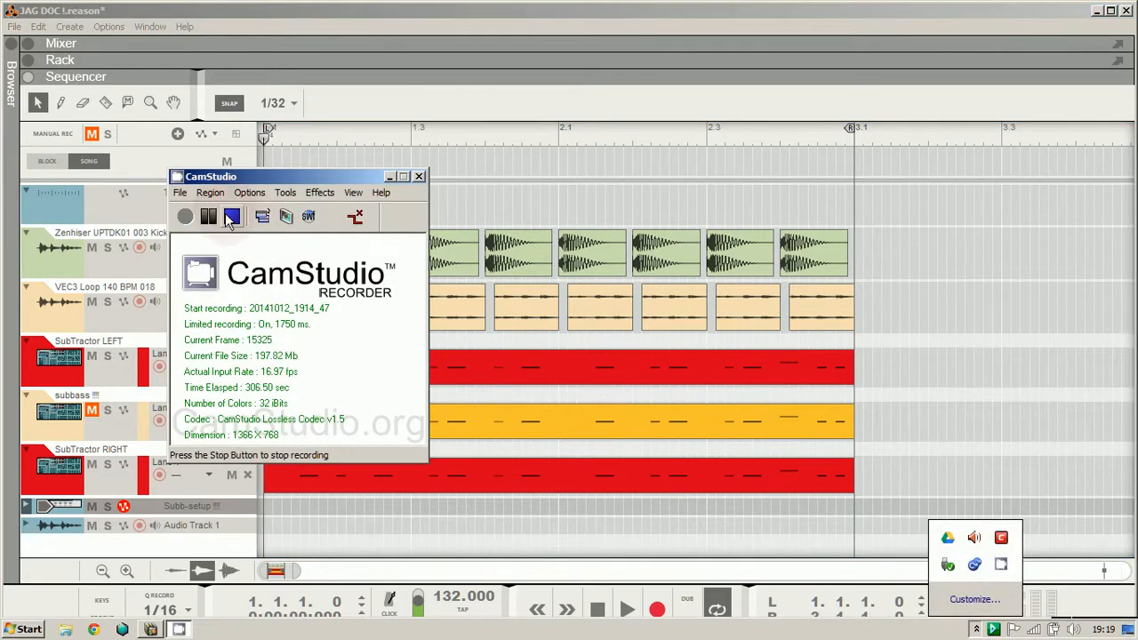